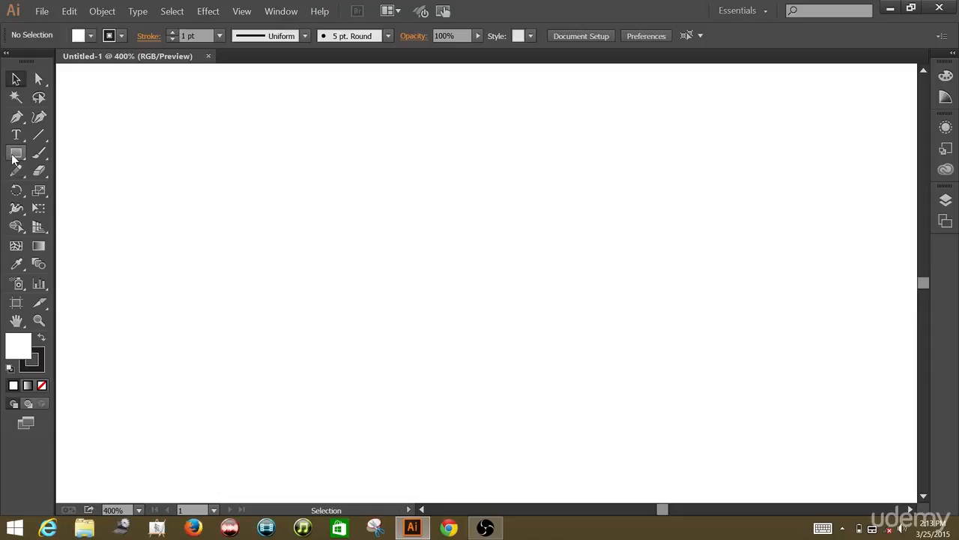
Pick the Rounded Rectangle tool and set its fill to green with no stroke
click(14, 158)
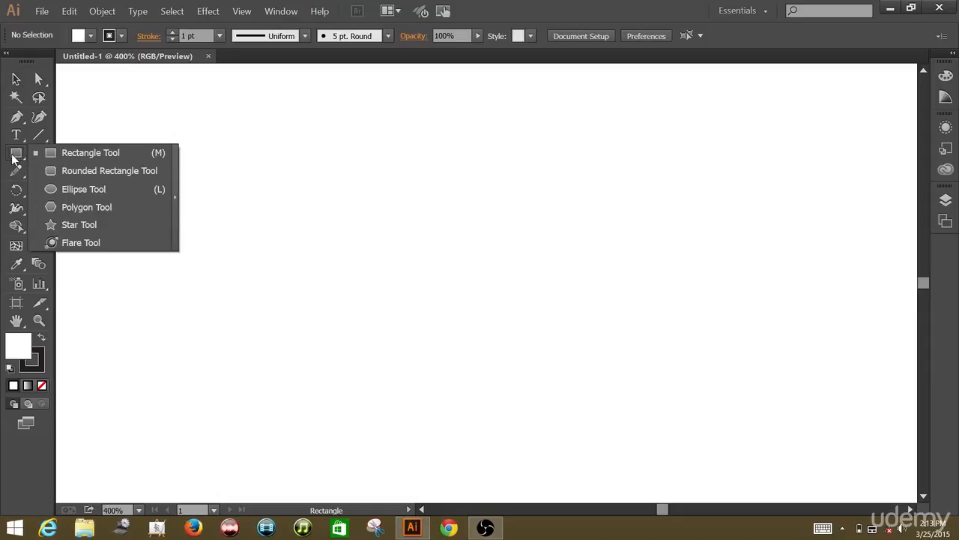
click(47, 169)
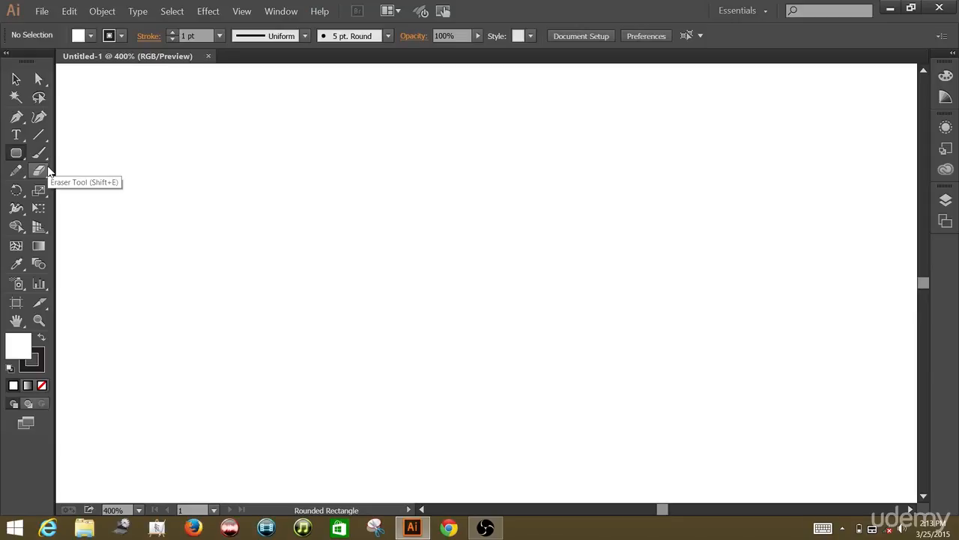
click(88, 37)
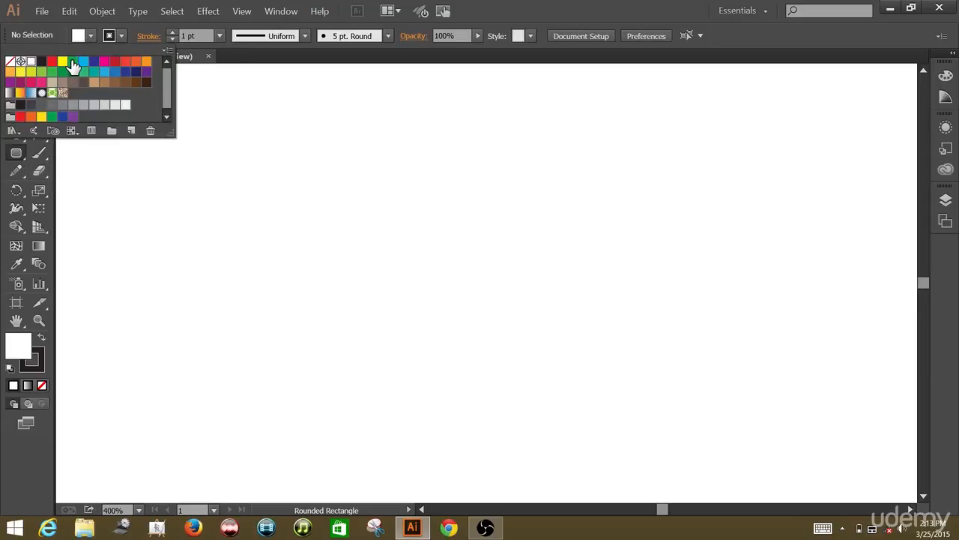
click(73, 63)
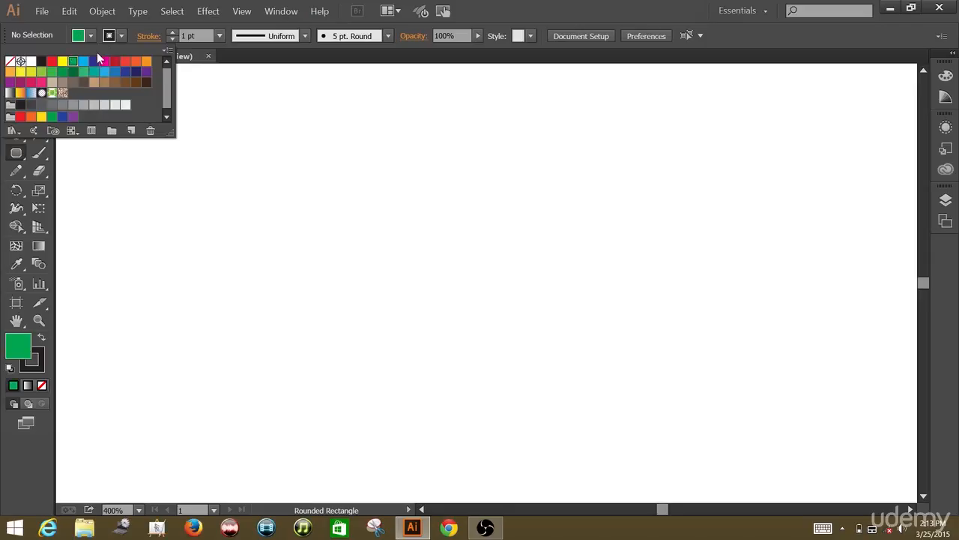
click(116, 39)
click(116, 39)
click(10, 61)
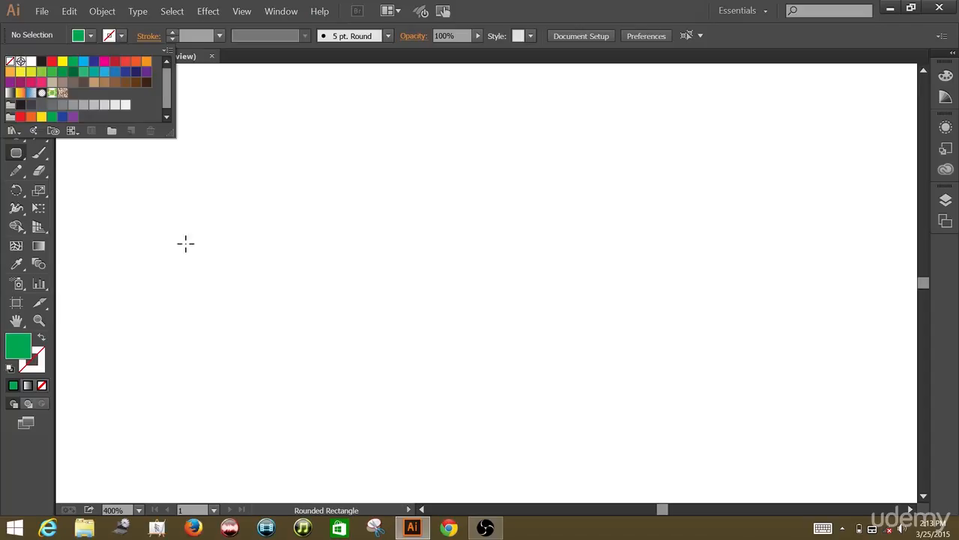
Draw a long horizontal green rounded rectangle across the middle of the artboard
click(330, 277)
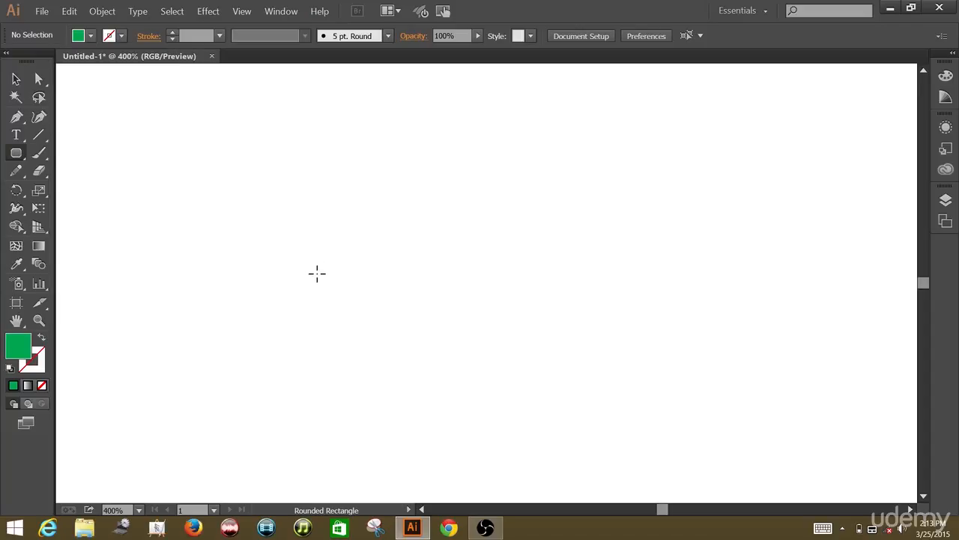
drag(317, 273, 750, 363)
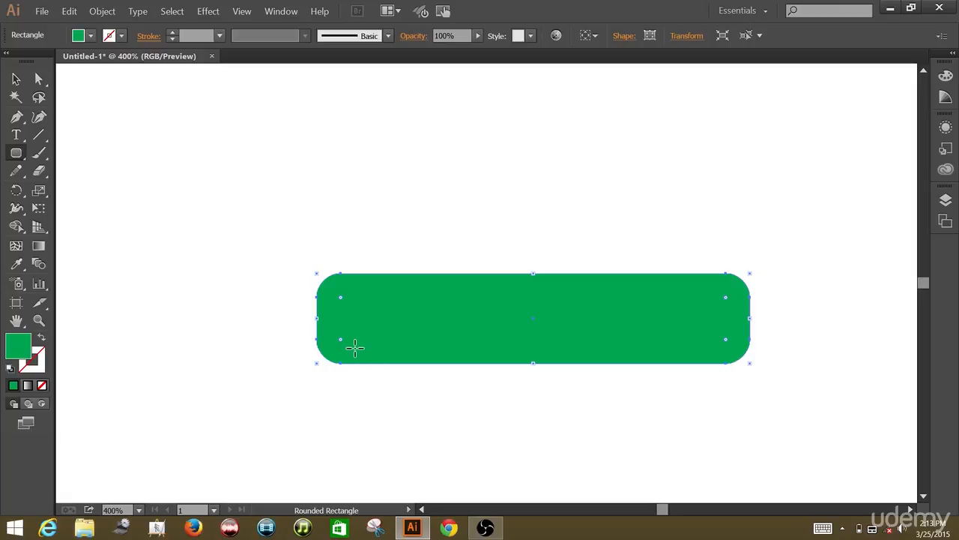
Draw a small rounded rectangle leg under the bar's left end and nudge it up to overlap the bar
drag(355, 348, 421, 429)
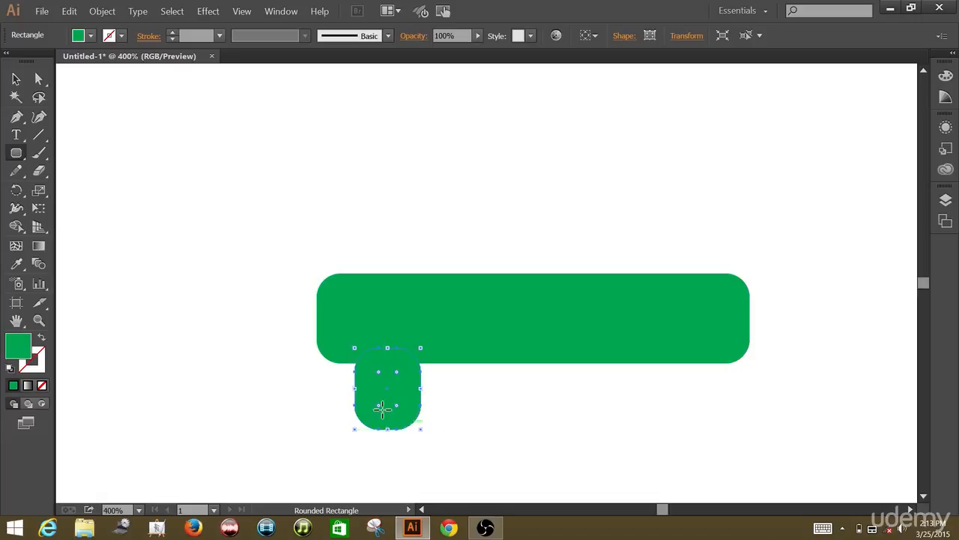
click(21, 80)
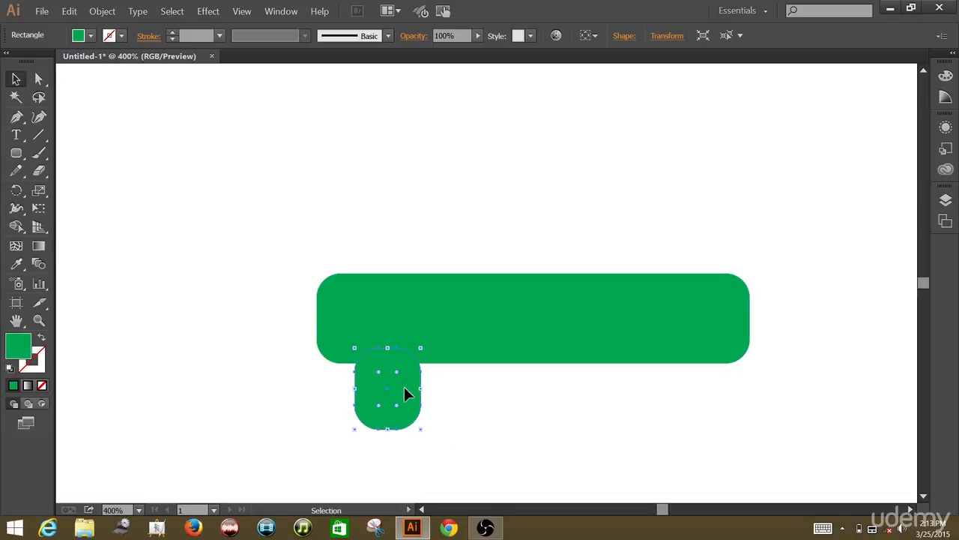
drag(404, 386, 404, 377)
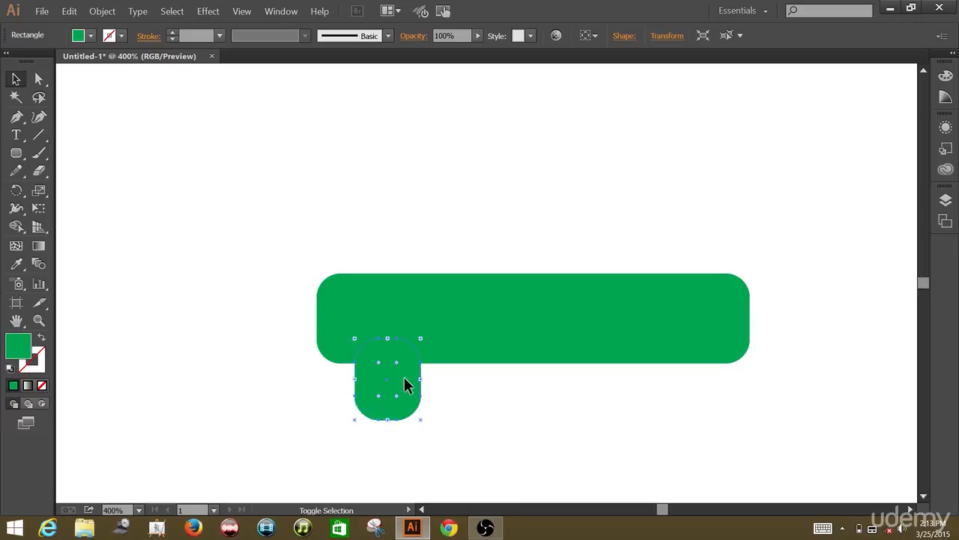
click(485, 398)
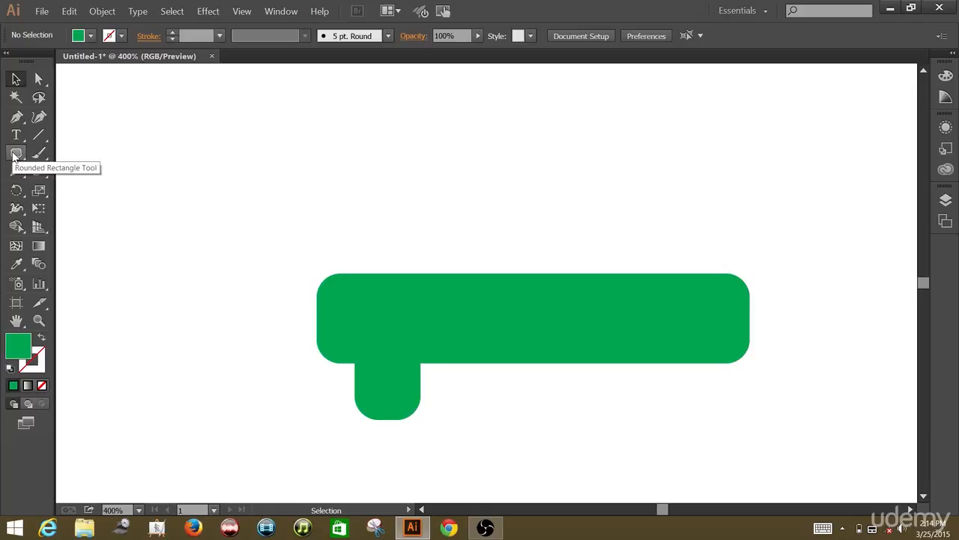
Switch to the Ellipse tool and set the fill to yellow
click(14, 154)
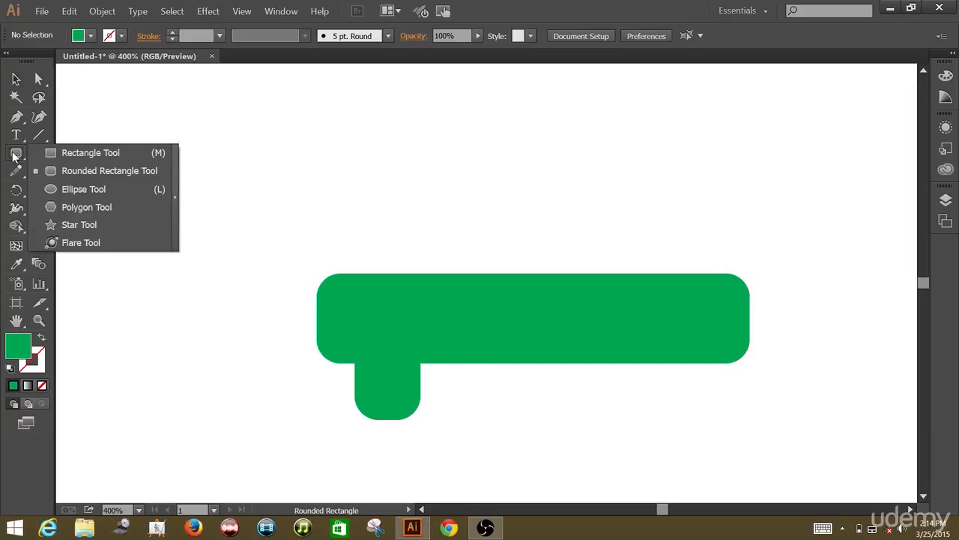
click(58, 187)
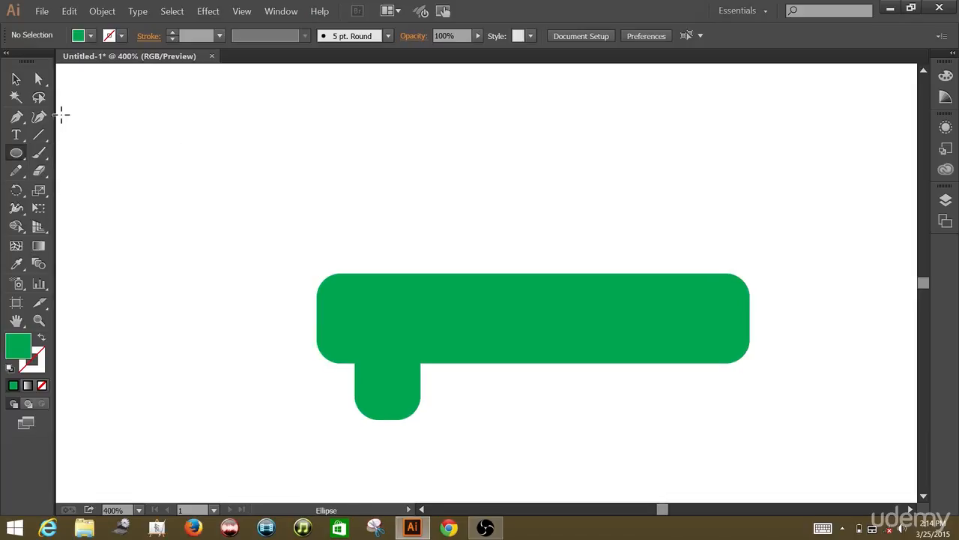
click(88, 39)
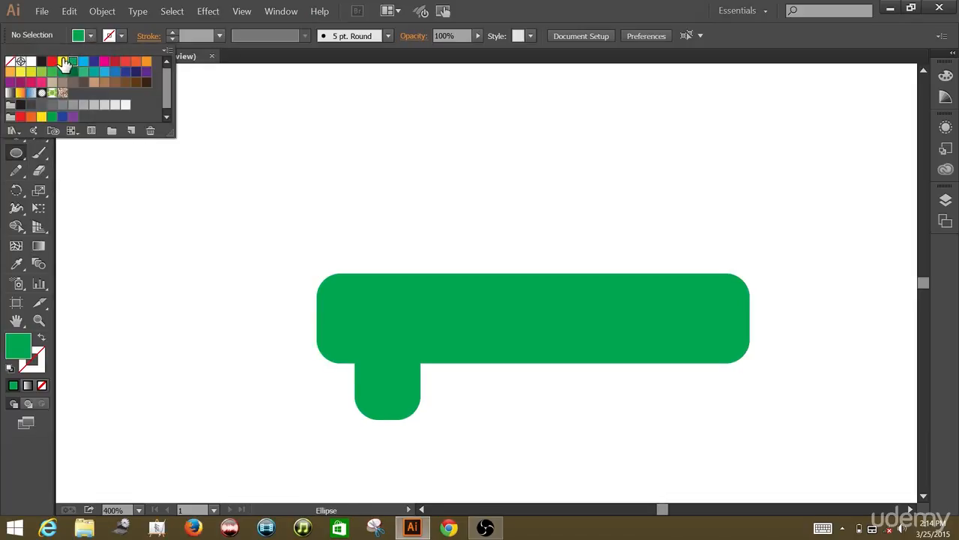
click(63, 62)
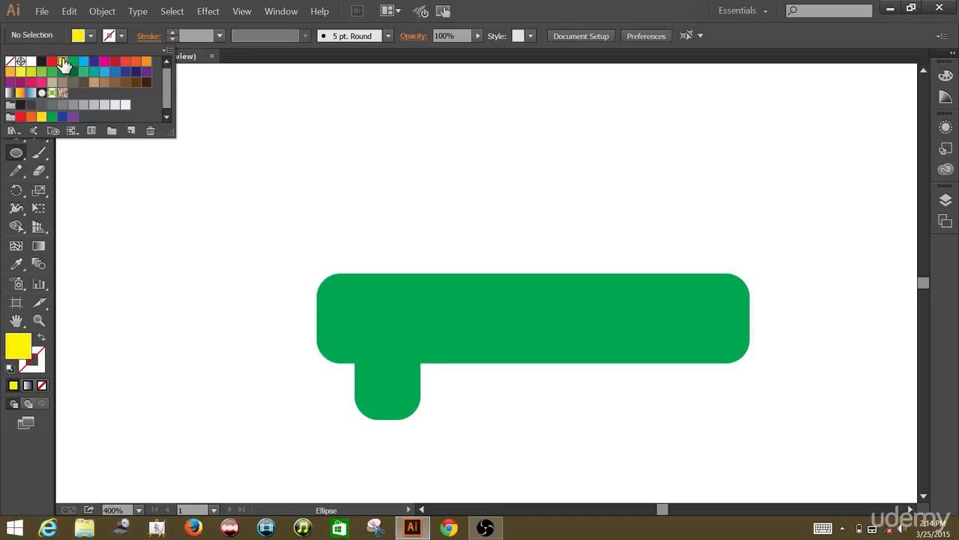
click(169, 215)
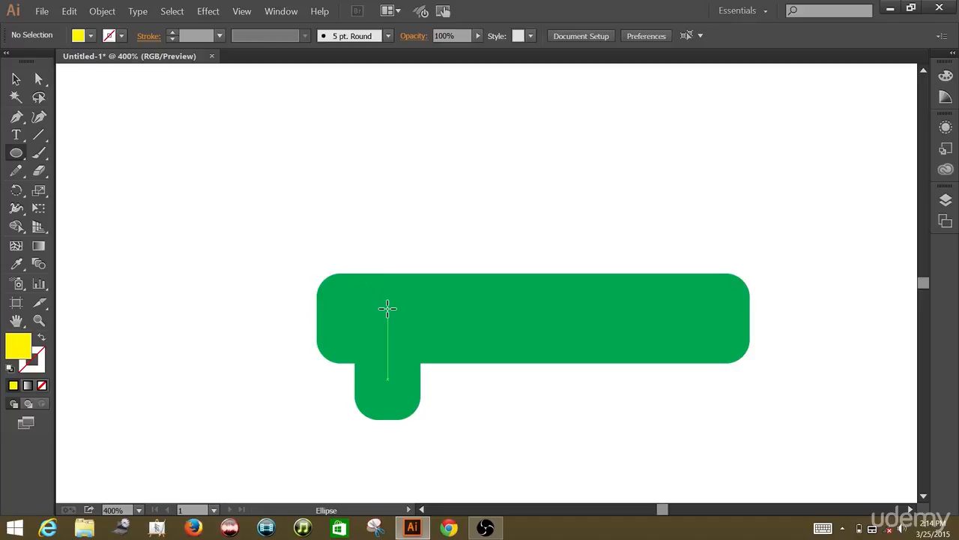
Draw a small yellow circle near the left end of the green bar
drag(387, 308, 409, 319)
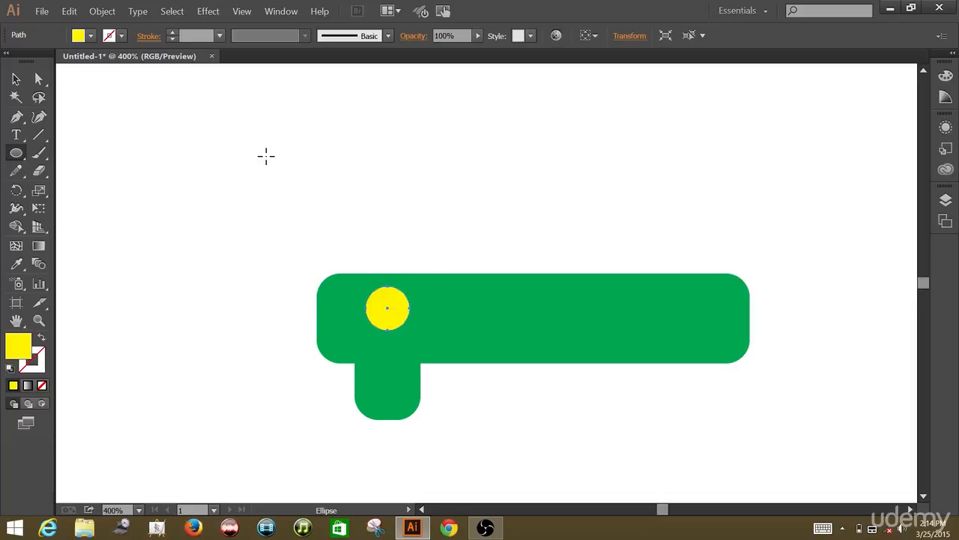
click(17, 80)
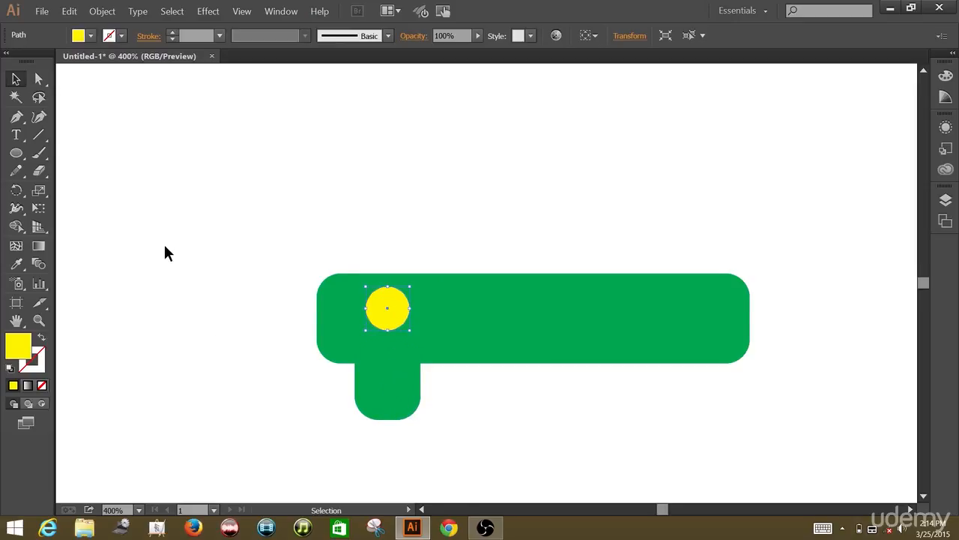
click(232, 253)
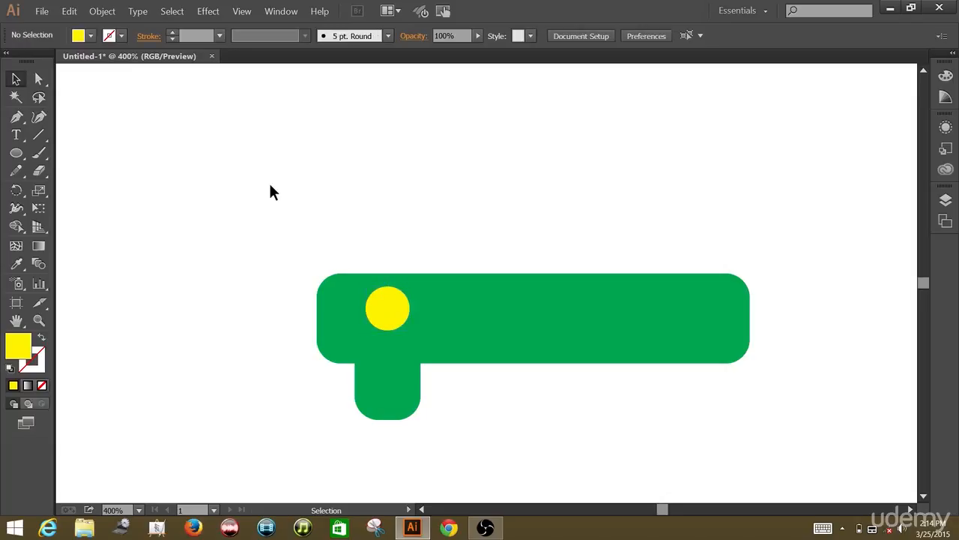
Select the bar, leg and circle and reflect a copy of them across the vertical axis
drag(270, 237, 803, 422)
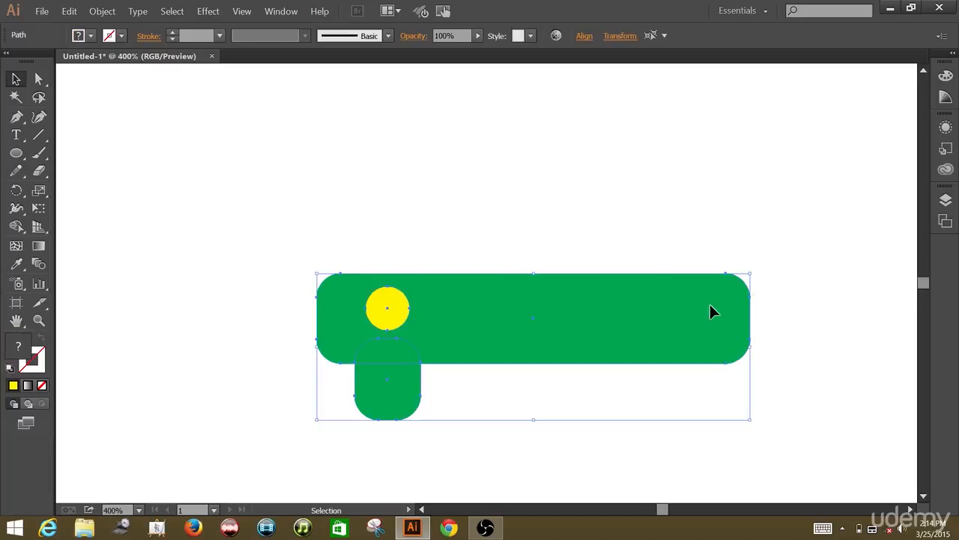
right_click(768, 291)
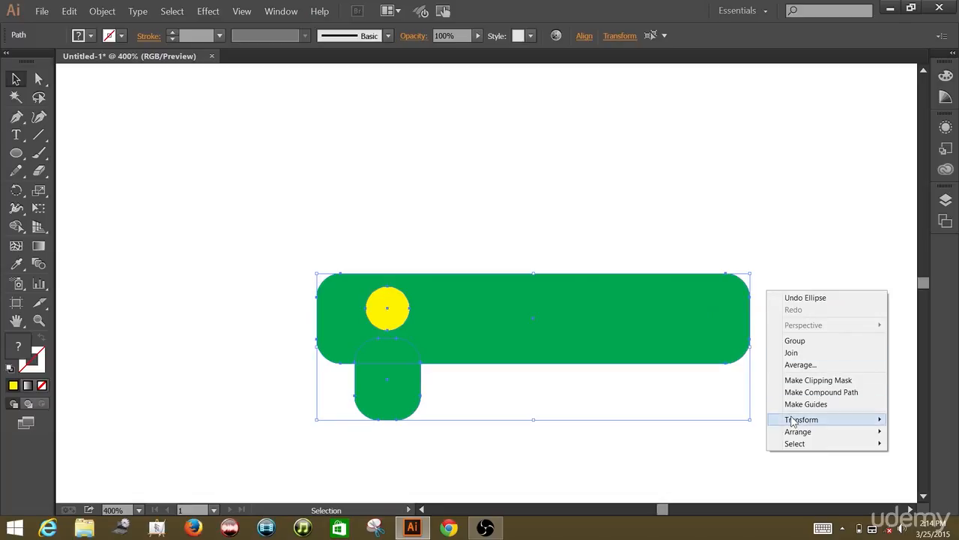
mouse_move(793, 421)
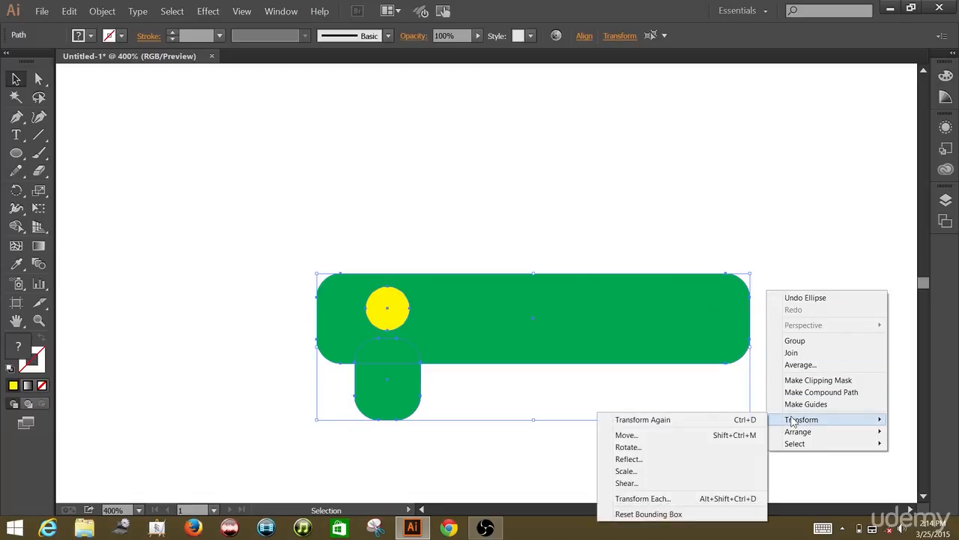
click(666, 459)
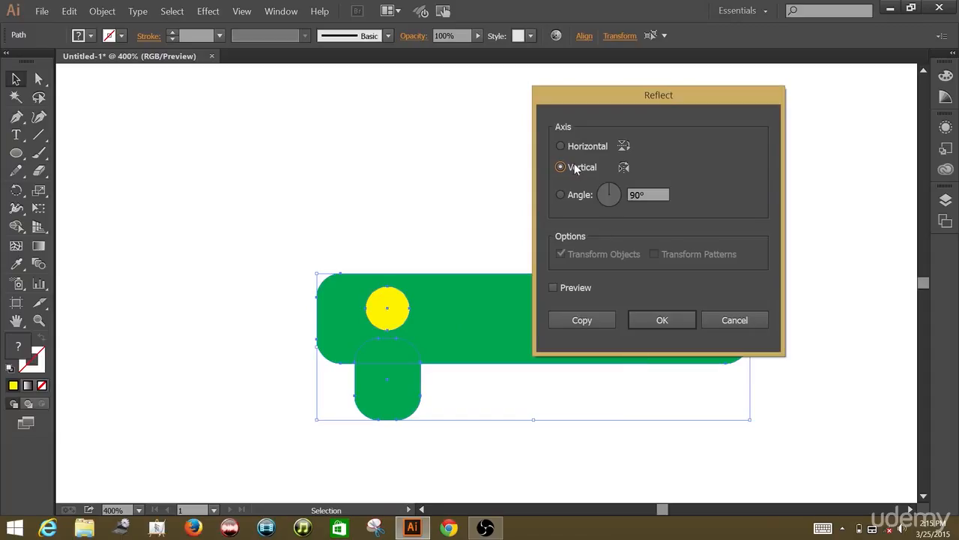
click(582, 322)
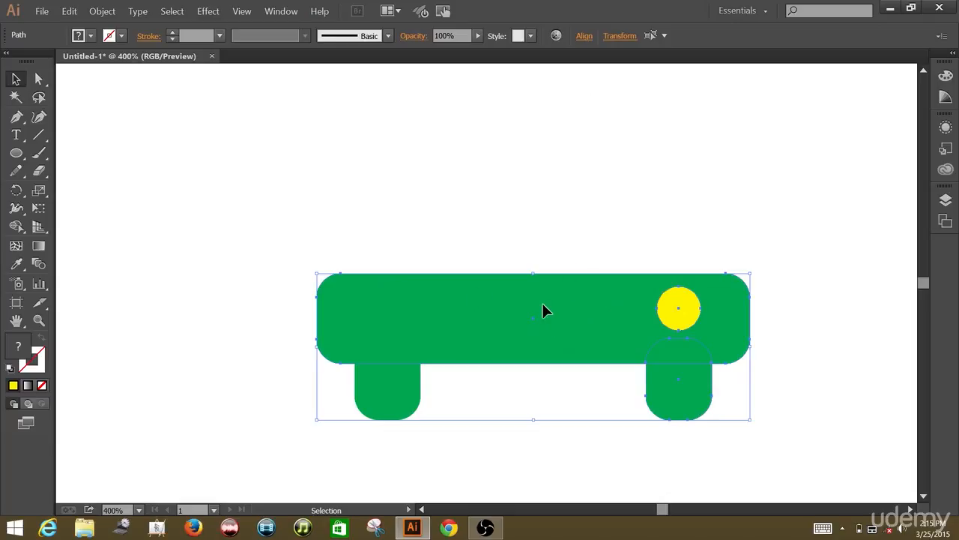
Select the green bar and undo the last change
click(559, 214)
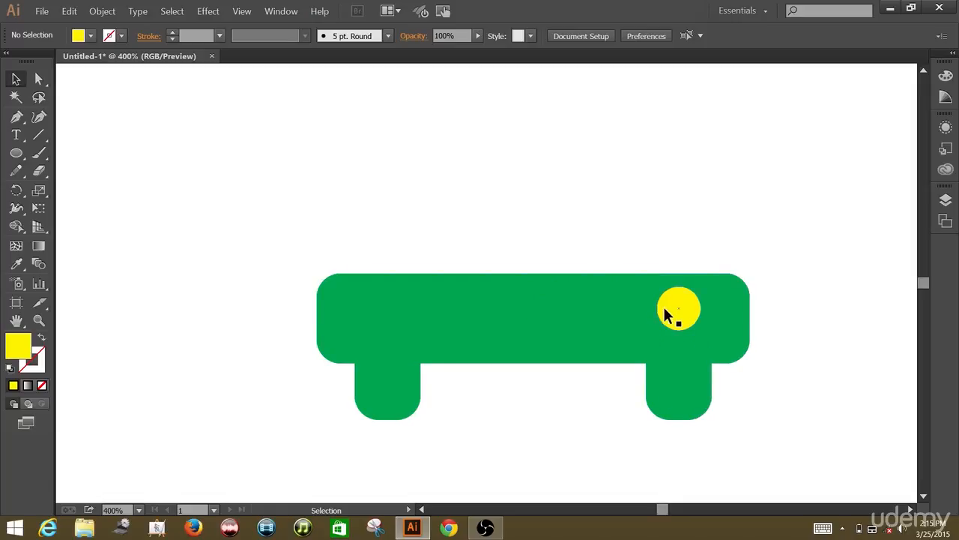
click(536, 304)
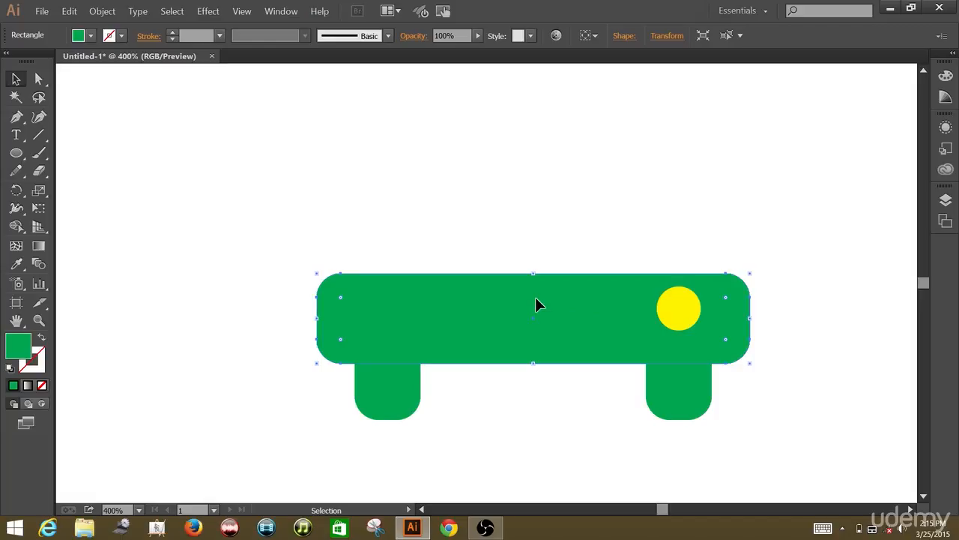
key(ctrl+z)
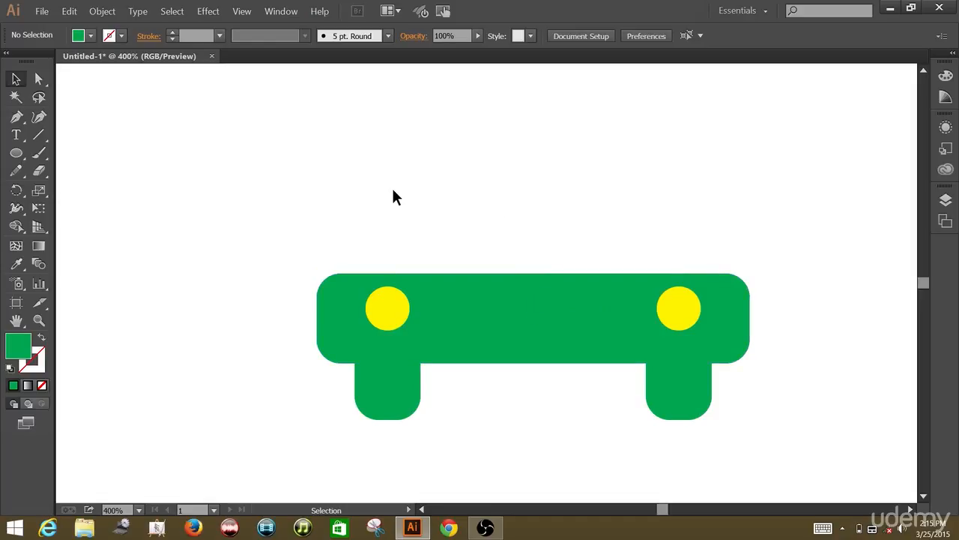
Select both yellow circles and combine them into a compound path
click(403, 307)
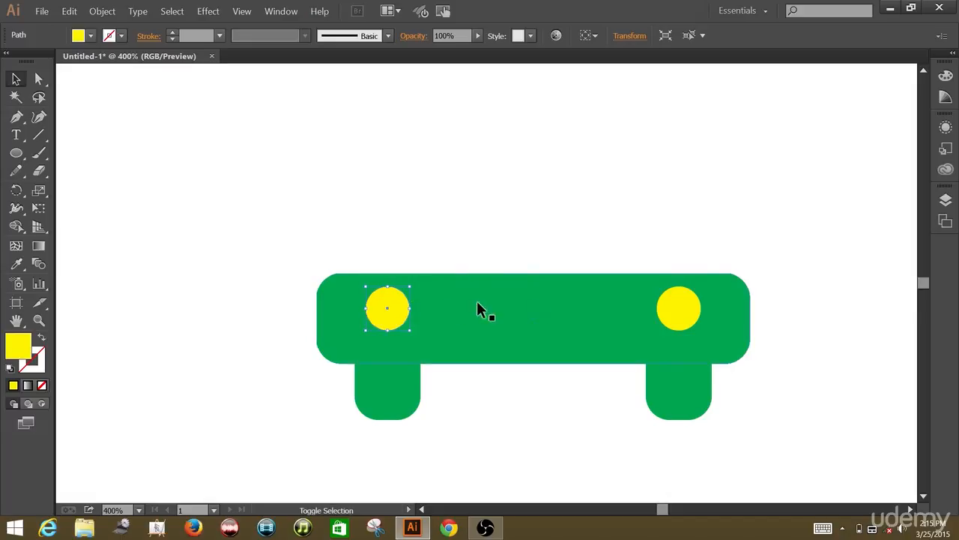
shift+click(680, 309)
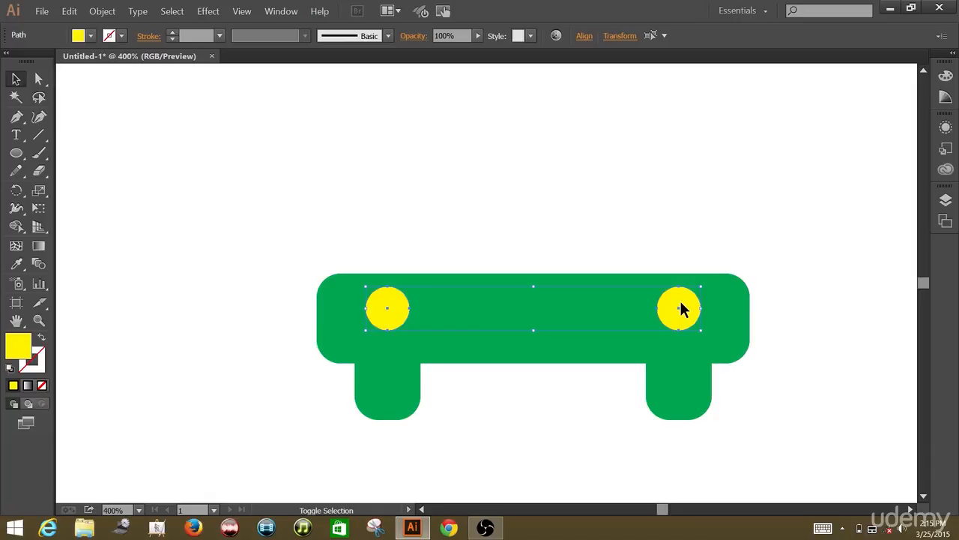
right_click(680, 299)
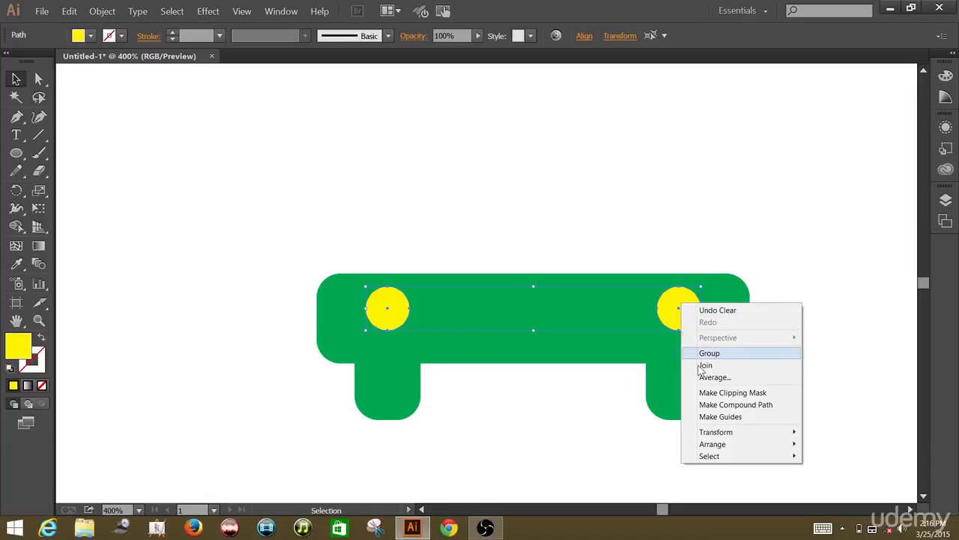
click(711, 405)
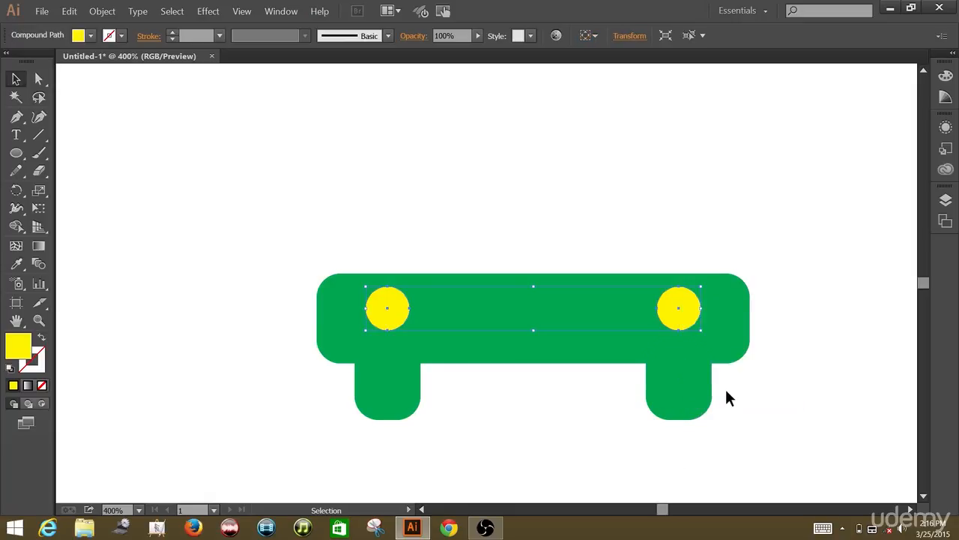
click(598, 195)
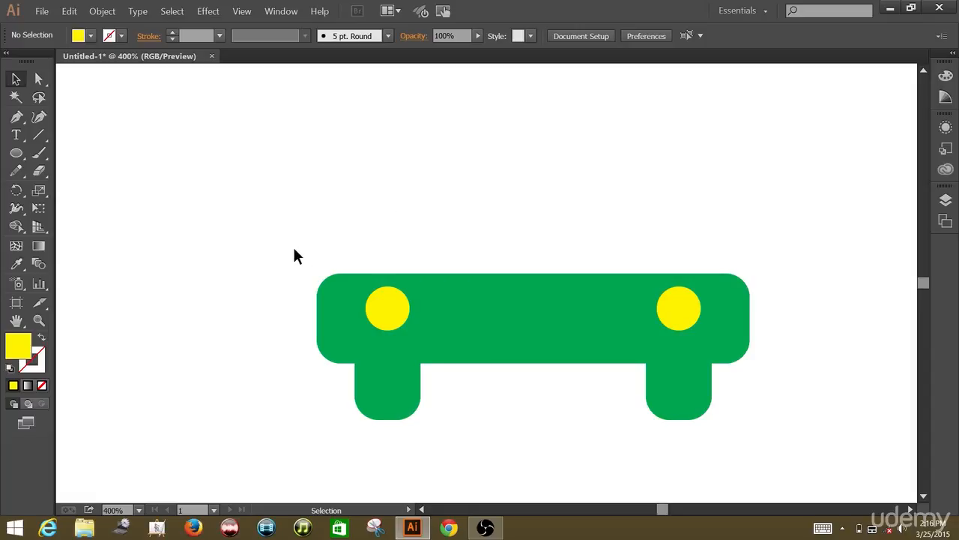
Select the green bar with both yellow circles and punch the circles out of the bar with Pathfinder's Minus Front
drag(297, 236, 757, 305)
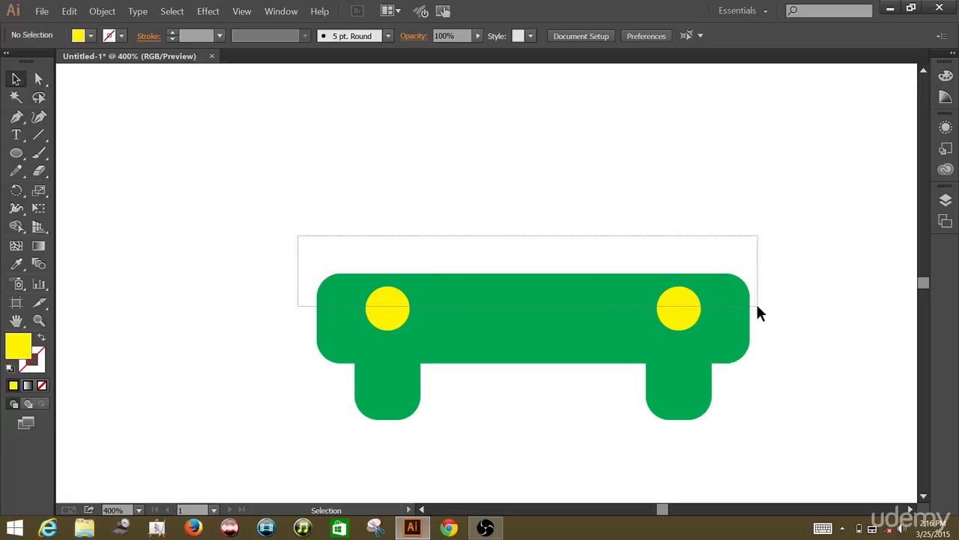
drag(757, 305, 757, 306)
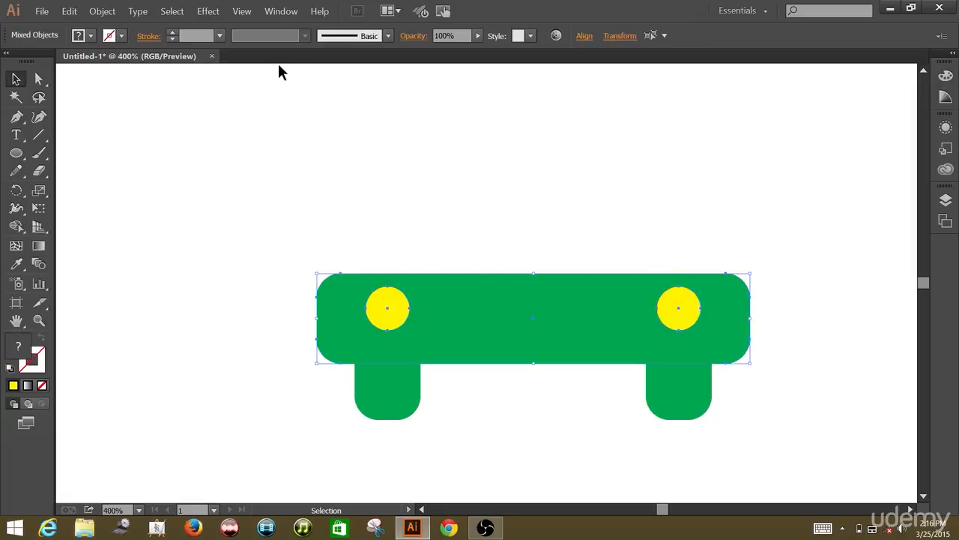
click(274, 13)
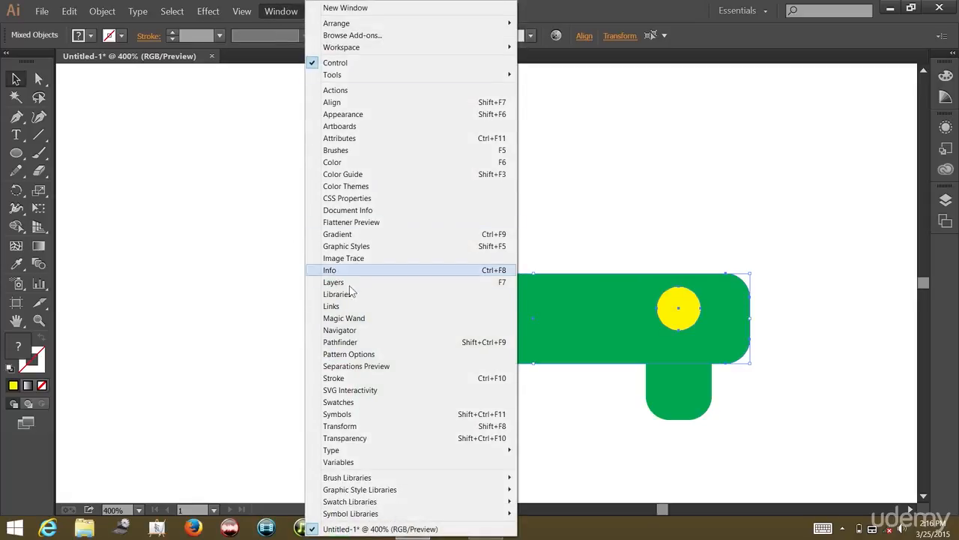
click(355, 343)
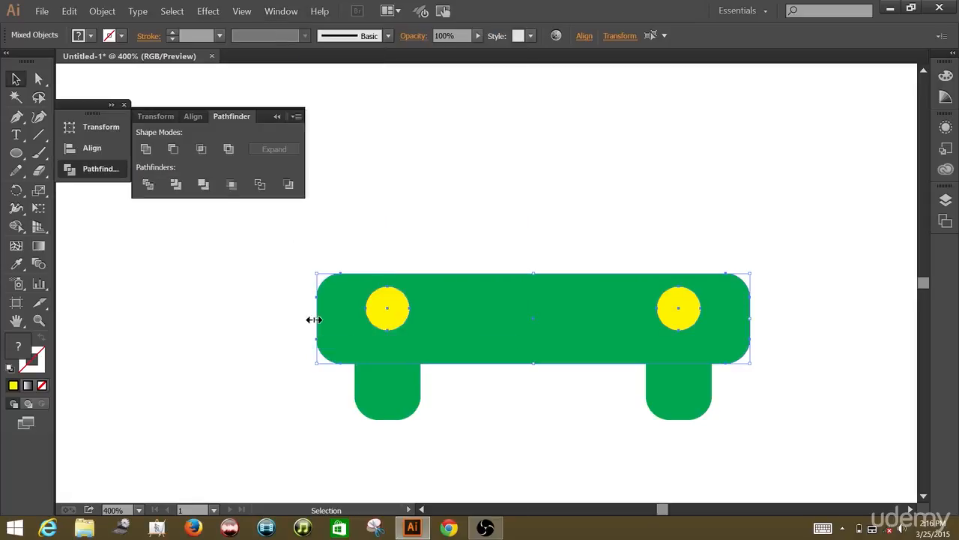
click(172, 149)
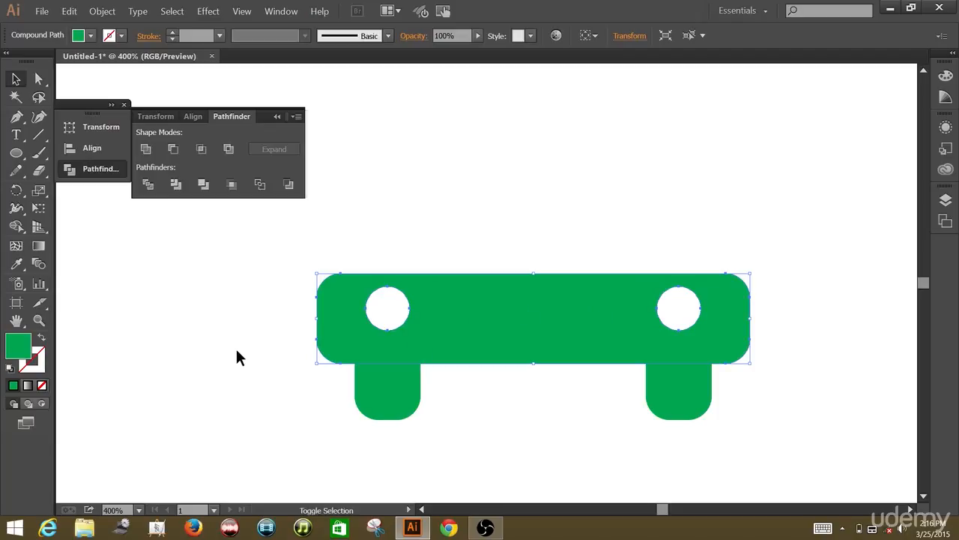
Add the legs to the selection and unite them with the bar using Pathfinder's Unite
shift+click(371, 383)
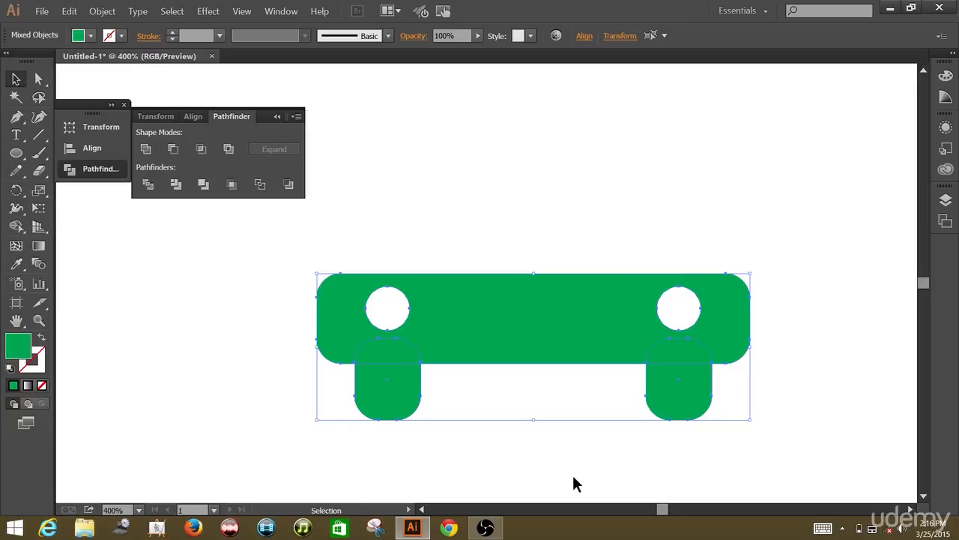
click(147, 154)
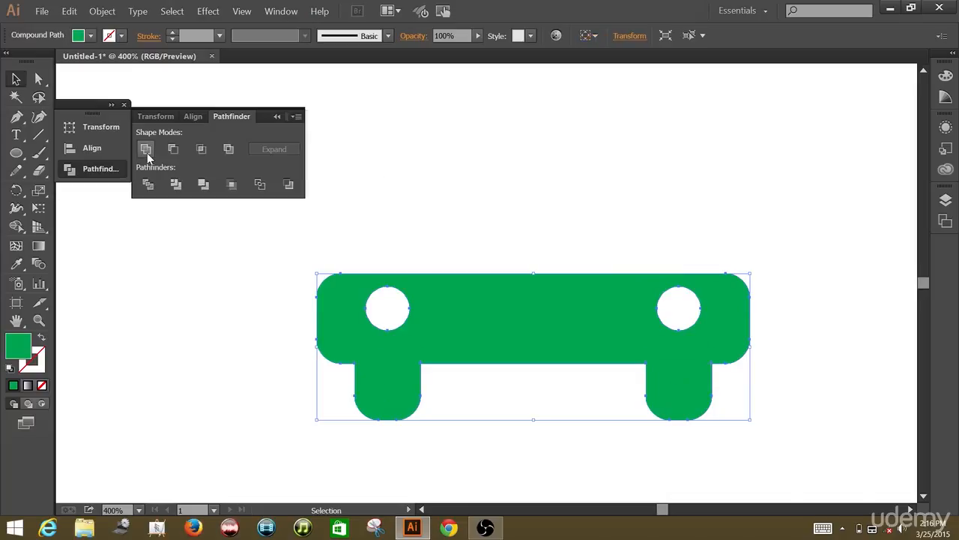
click(123, 104)
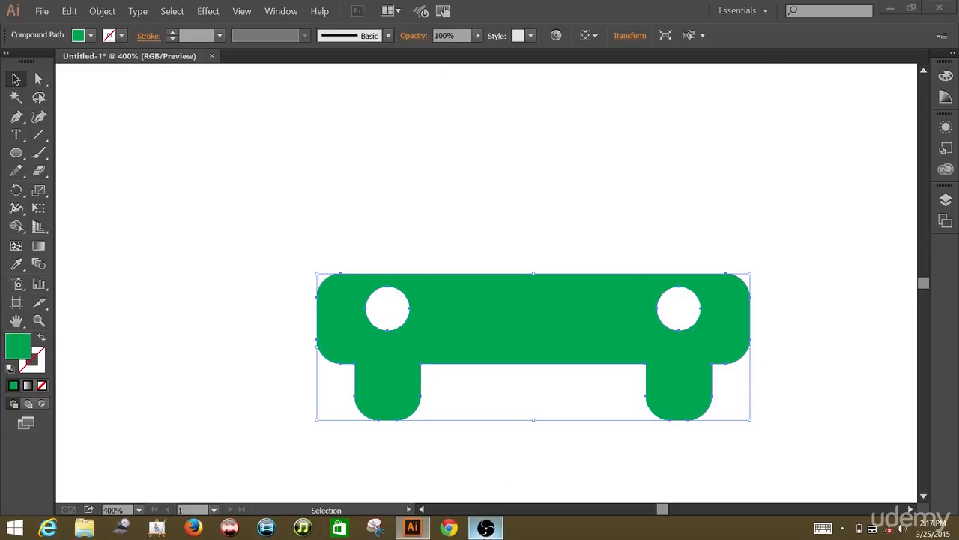
click(485, 527)
click(724, 310)
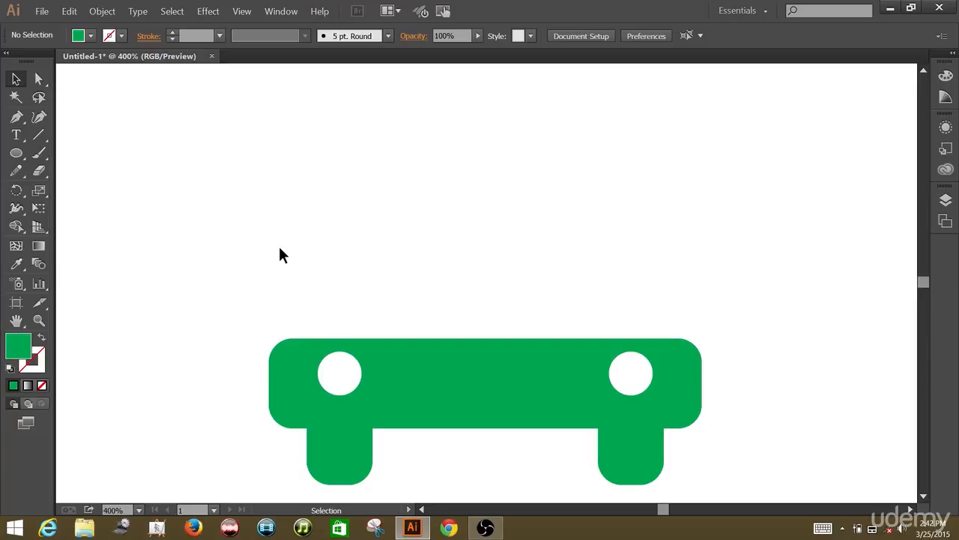
Create a triangle above the bar with the Polygon tool, radius 50 px and 3 sides
click(19, 156)
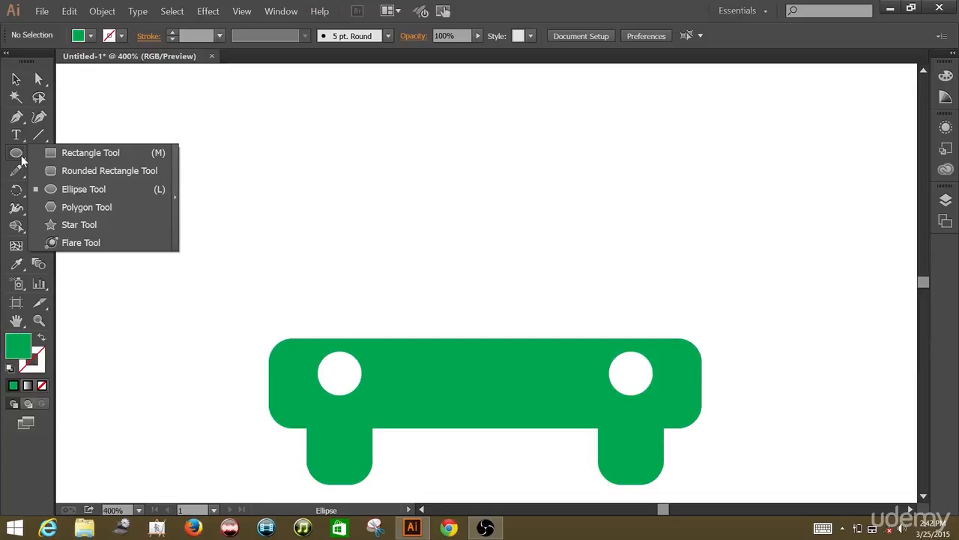
click(63, 207)
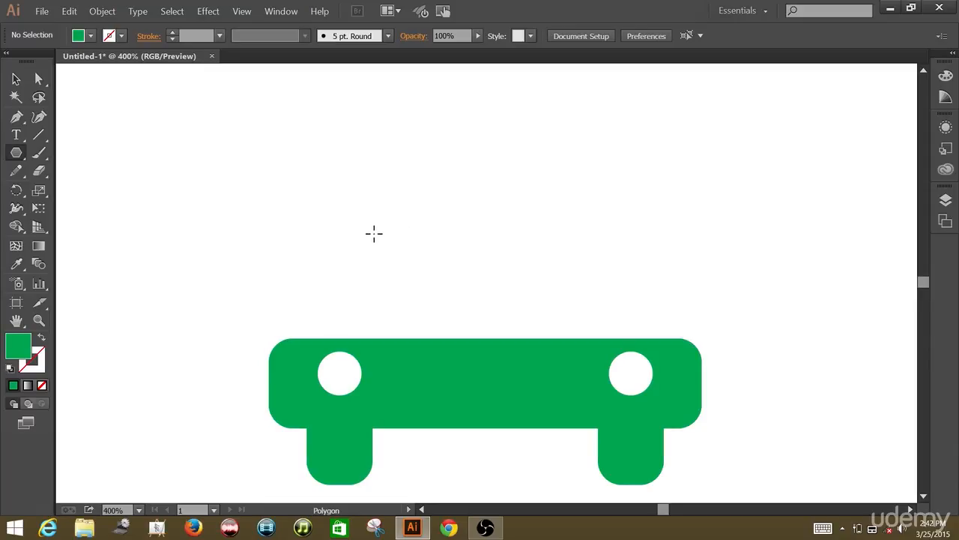
click(371, 250)
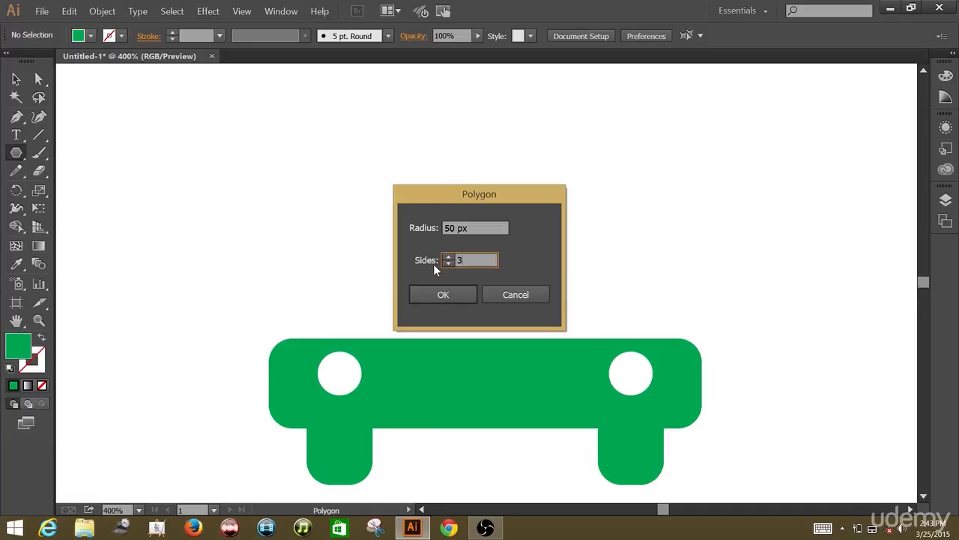
click(430, 291)
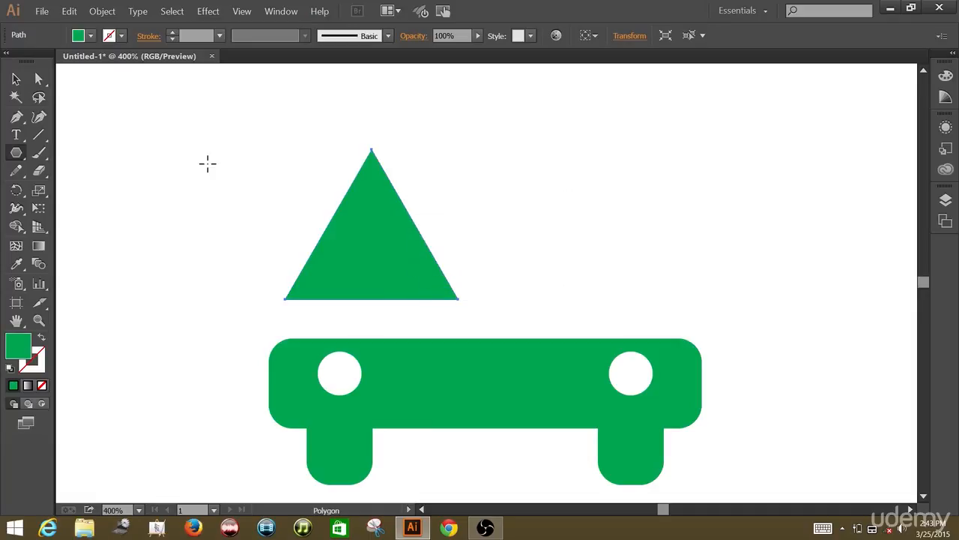
key(v)
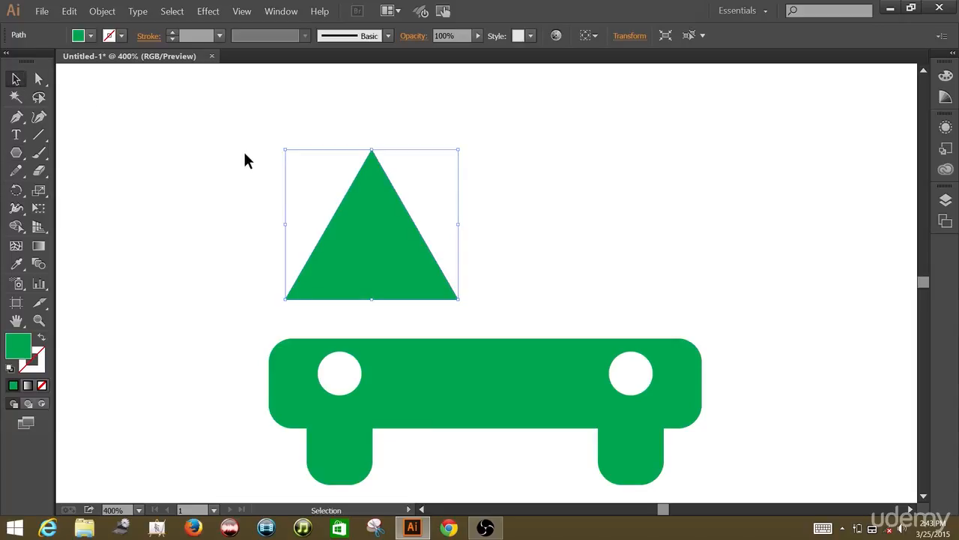
click(244, 154)
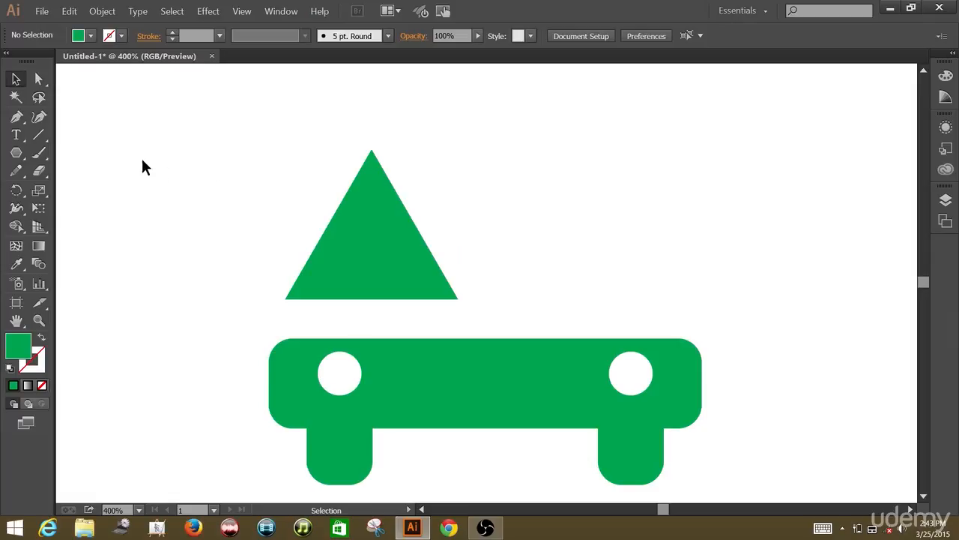
Draw a yellow-filled rectangle from the triangle's centre, covering its upper part
click(17, 155)
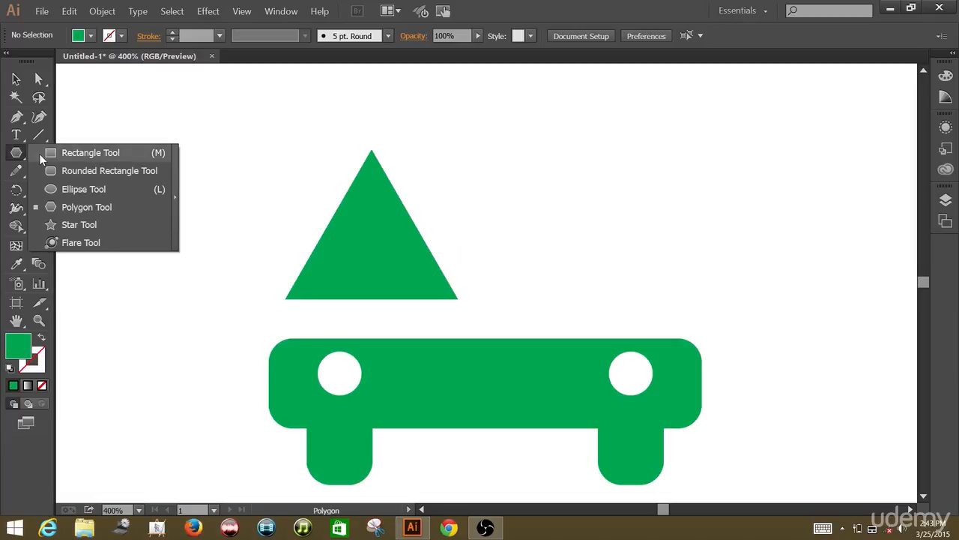
click(42, 154)
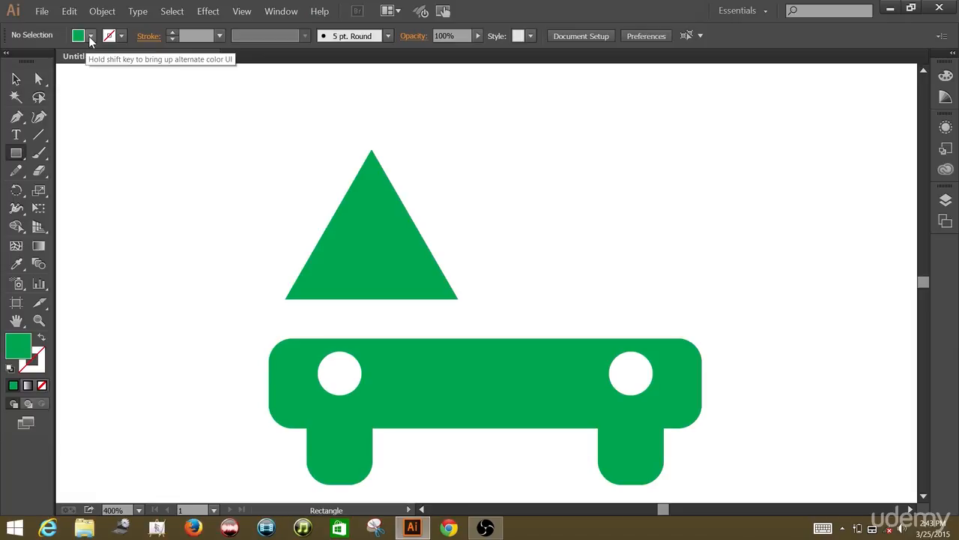
click(89, 36)
click(62, 60)
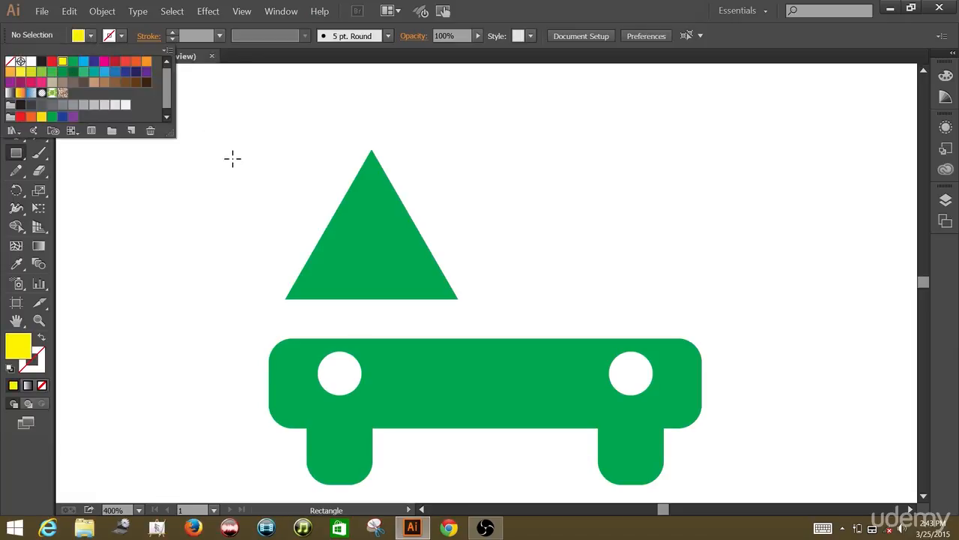
click(251, 187)
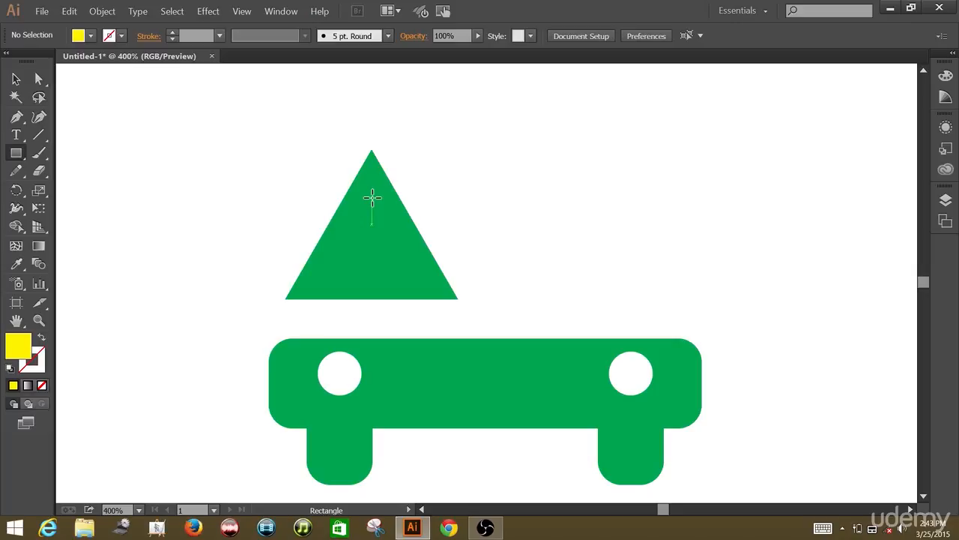
mouse_move(372, 197)
mouse_down()
mouse_move(446, 245)
mouse_move(470, 239)
mouse_up()
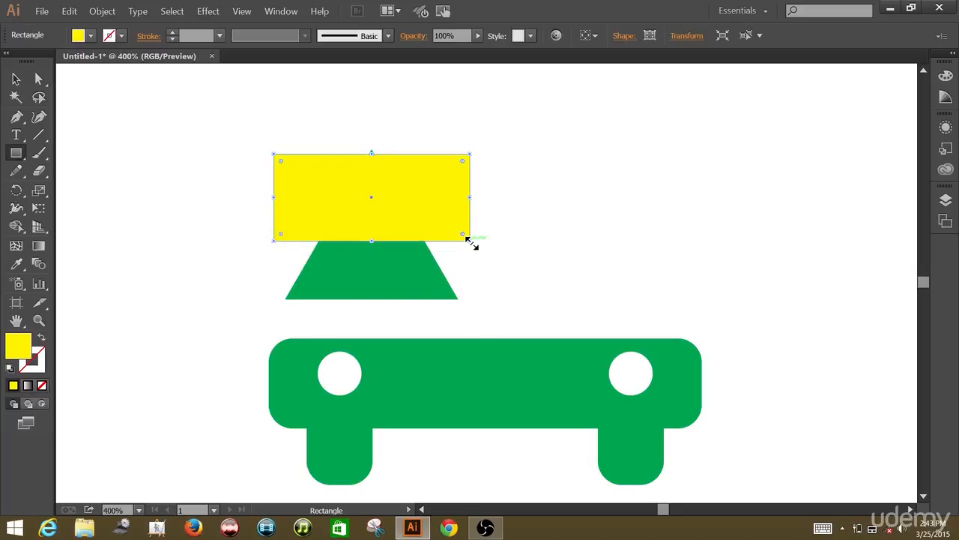
Move the yellow rectangle up and stretch its bottom edge down so it covers the triangle's tip
key(v)
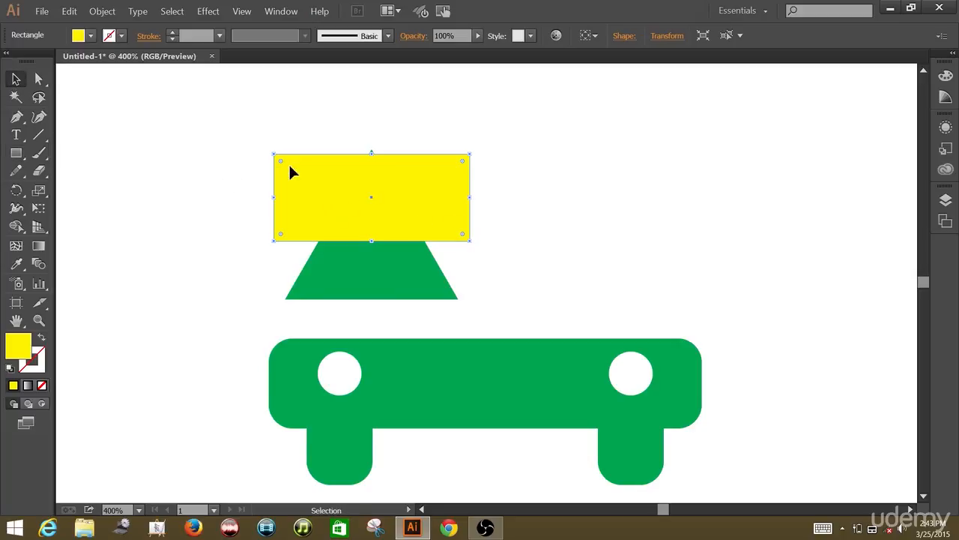
click(402, 218)
drag(403, 216, 403, 196)
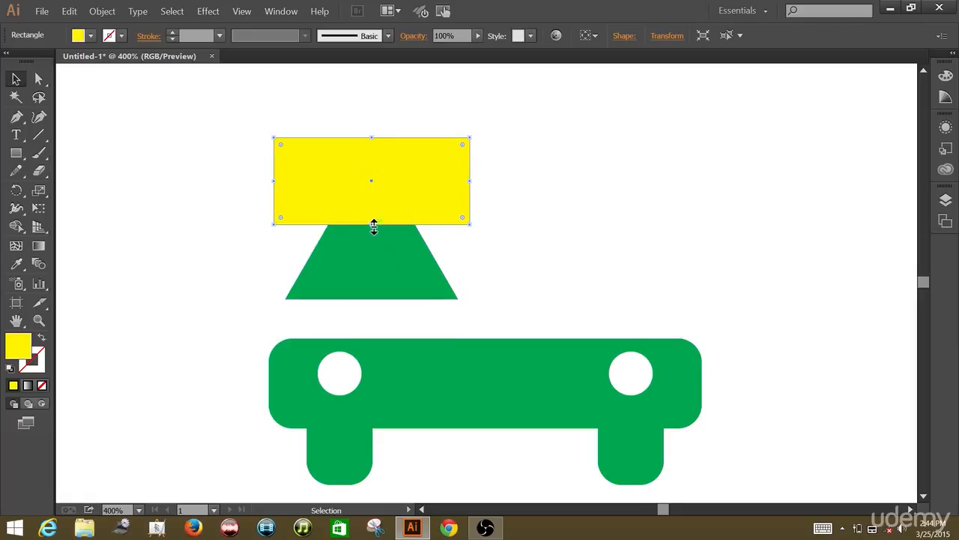
drag(374, 227, 373, 242)
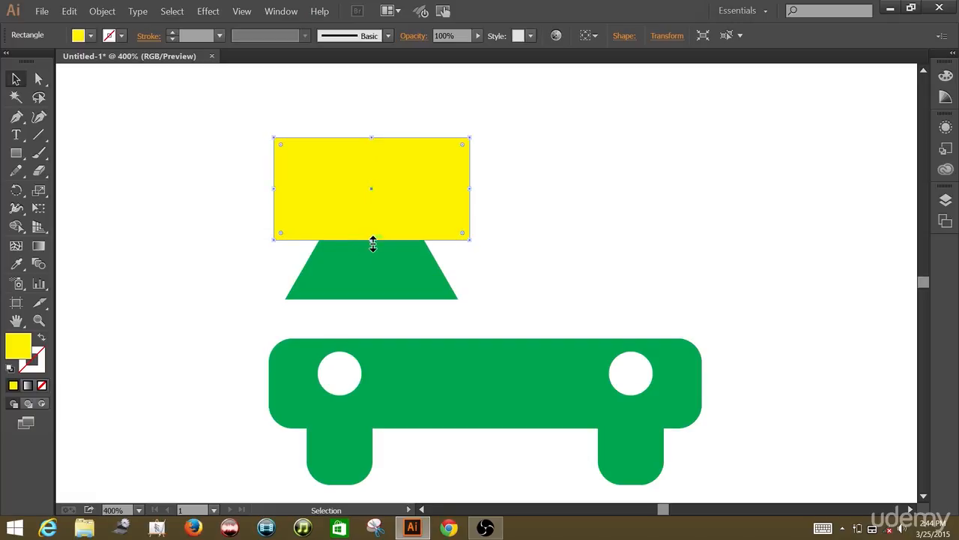
click(500, 219)
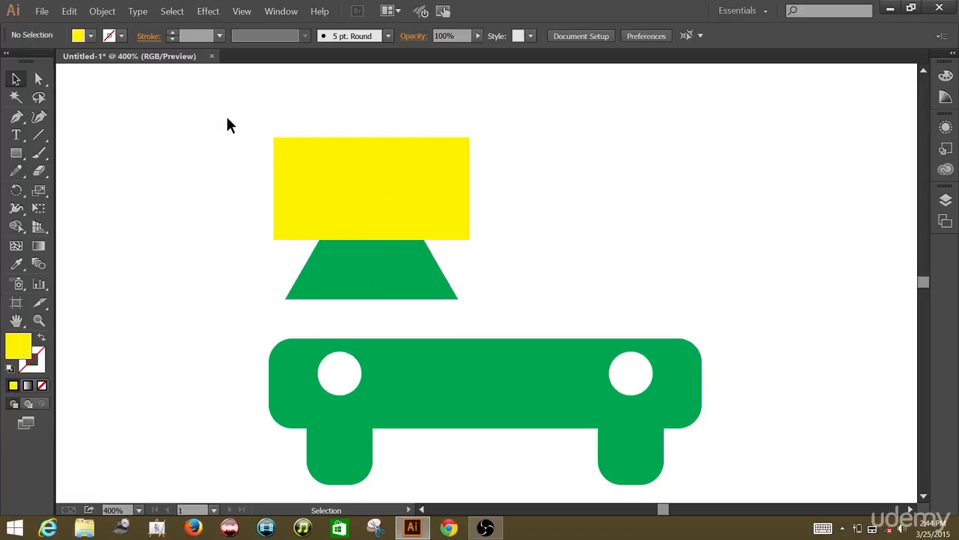
Select the rectangle and triangle and subtract the rectangle with Pathfinder's Minus Front to leave a trapezoid
drag(227, 117, 553, 308)
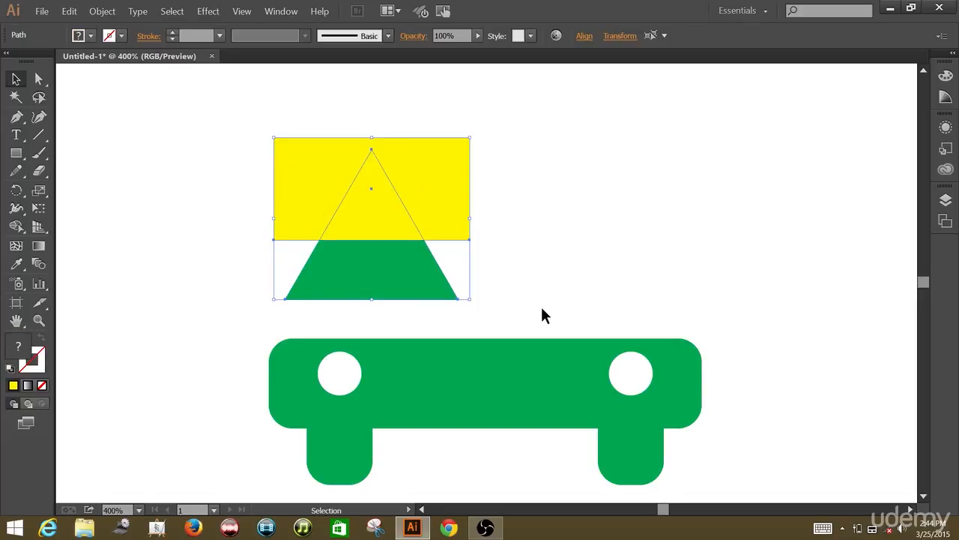
click(297, 12)
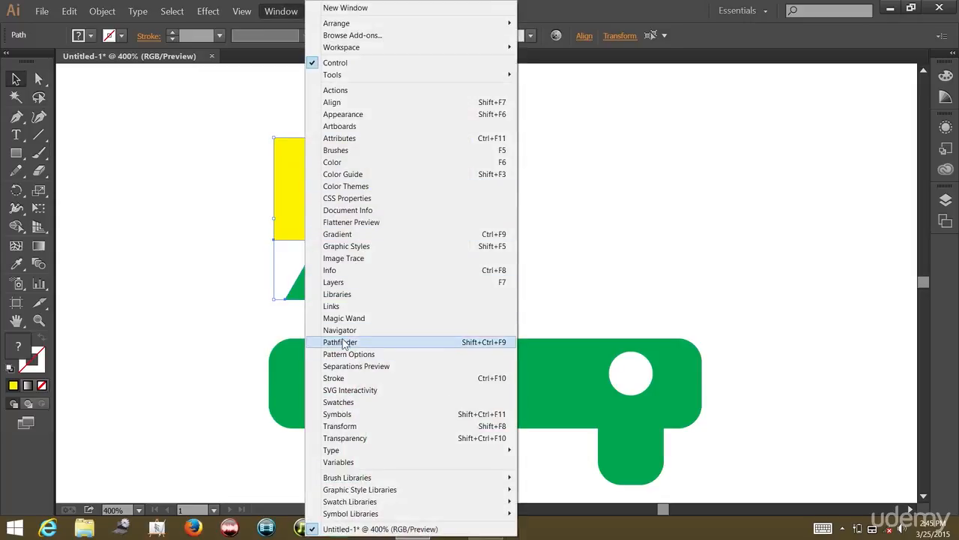
click(341, 341)
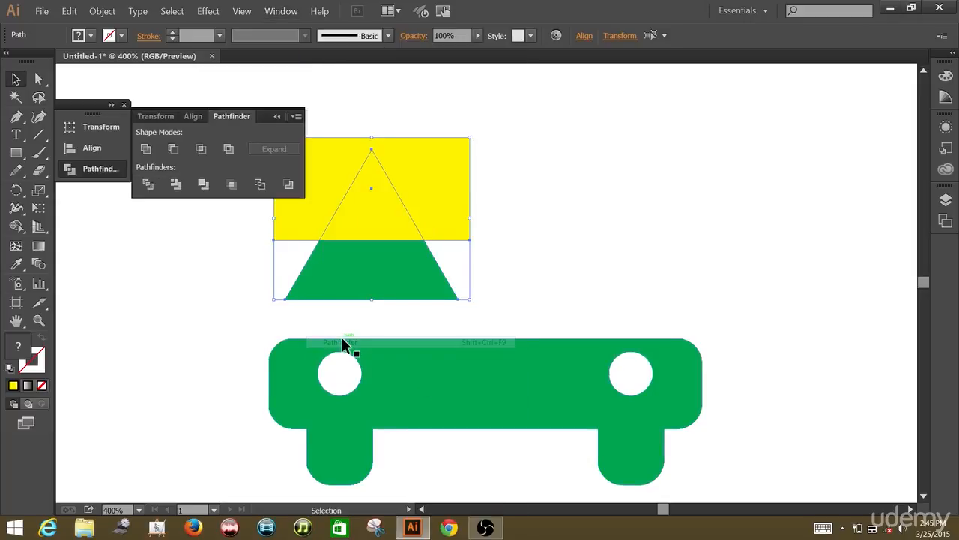
click(172, 149)
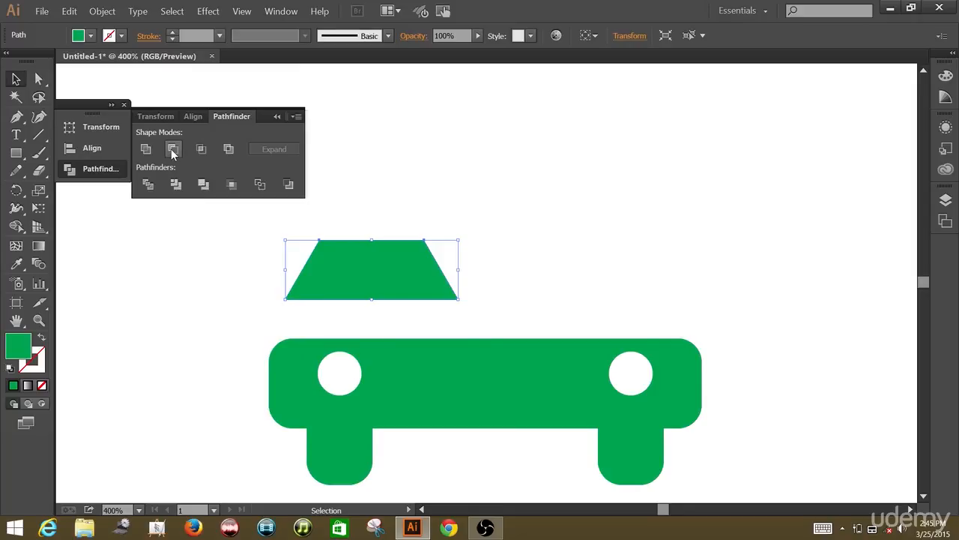
click(126, 104)
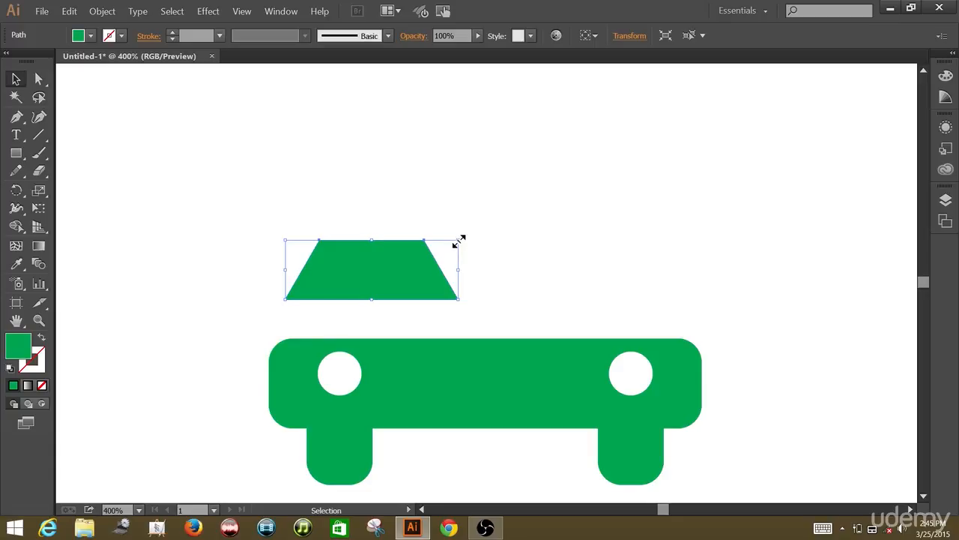
Enlarge the trapezoid to about the bar's width and move it down onto the top of the bar
drag(458, 241, 674, 138)
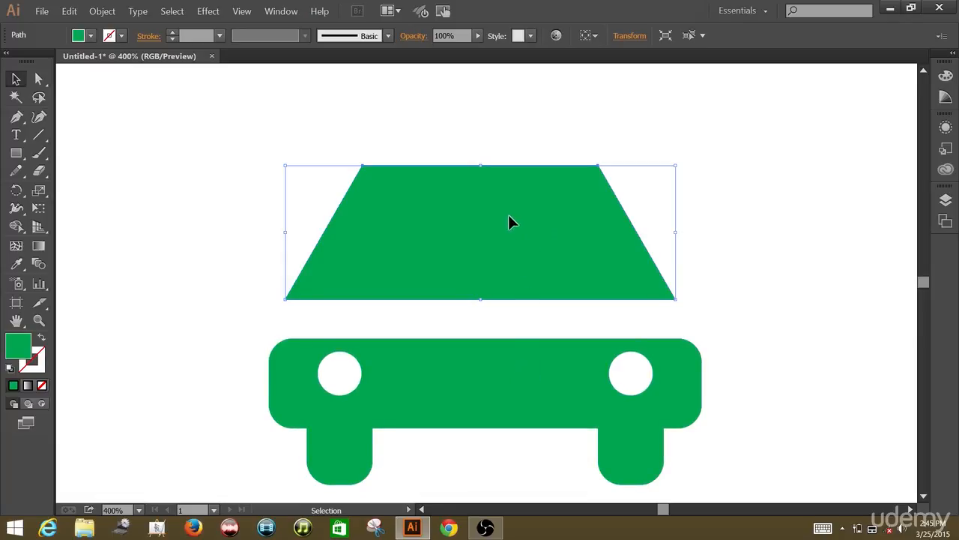
drag(502, 228, 509, 257)
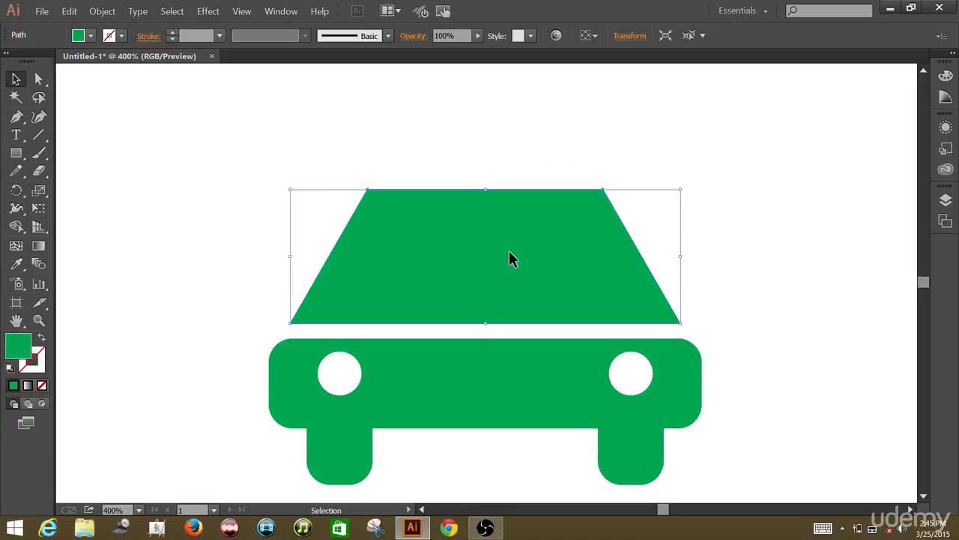
drag(509, 252, 507, 274)
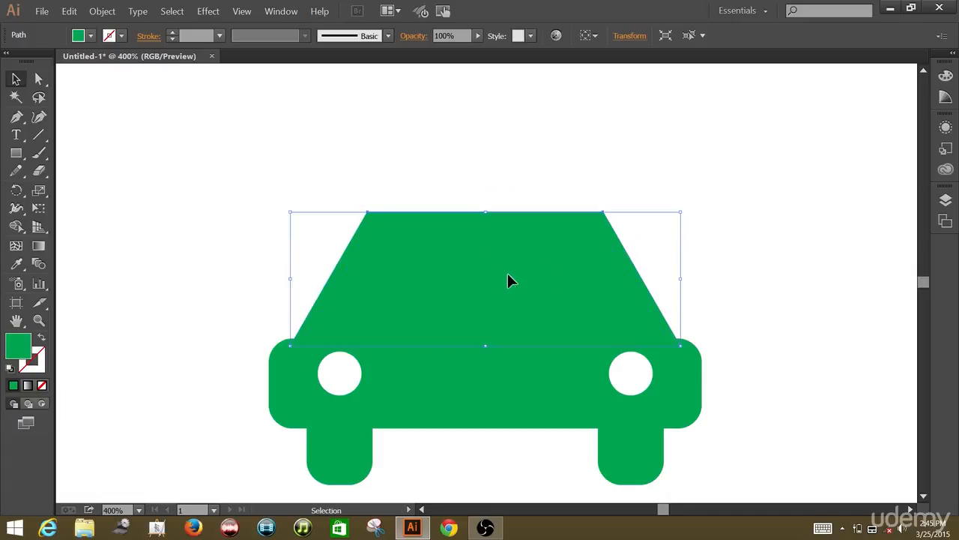
click(416, 154)
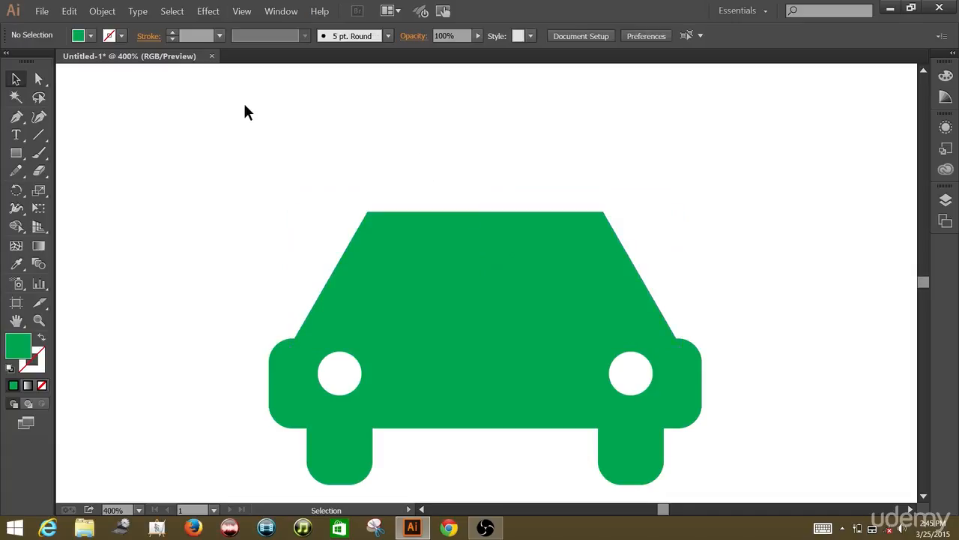
Round the trapezoid's two top corners by selecting both top anchors and dragging their corner widget inward
click(40, 80)
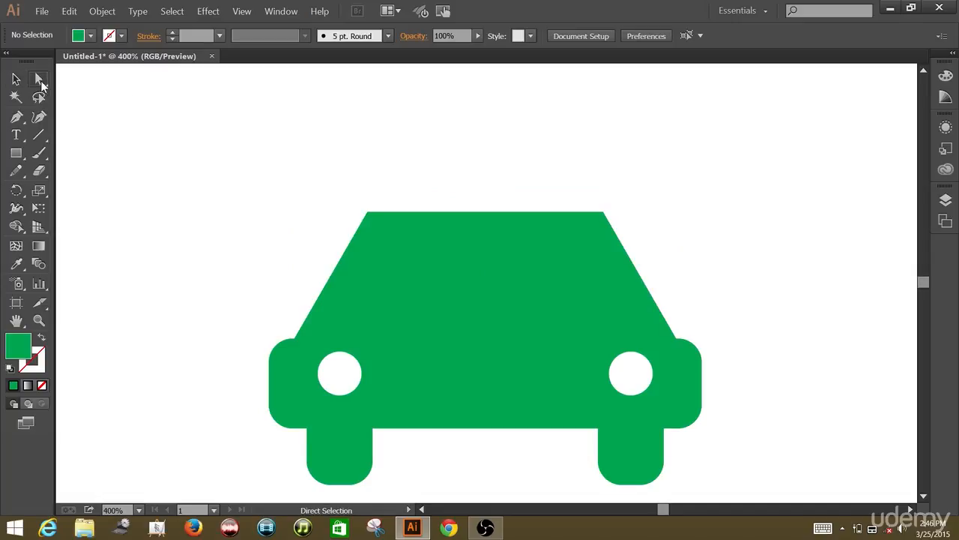
click(368, 217)
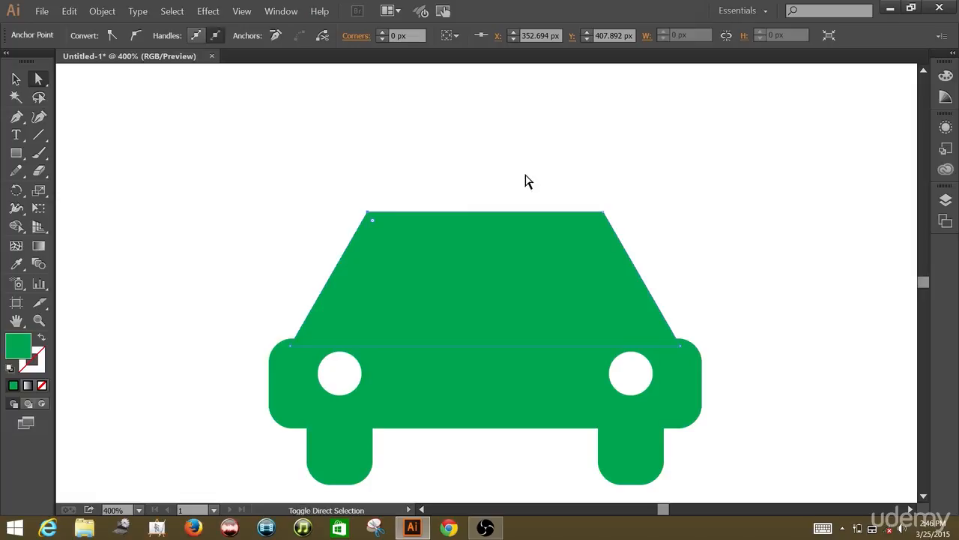
shift+click(605, 215)
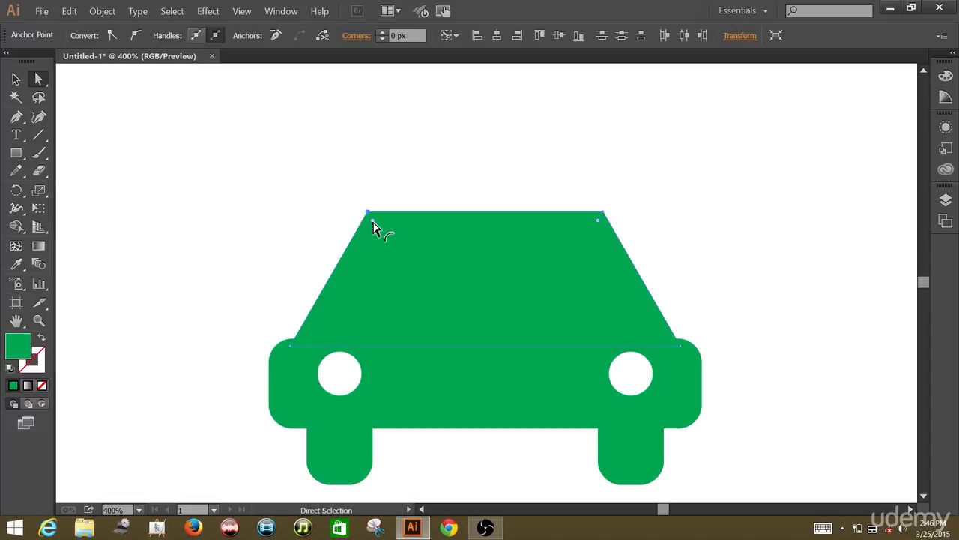
drag(373, 223, 387, 246)
click(396, 143)
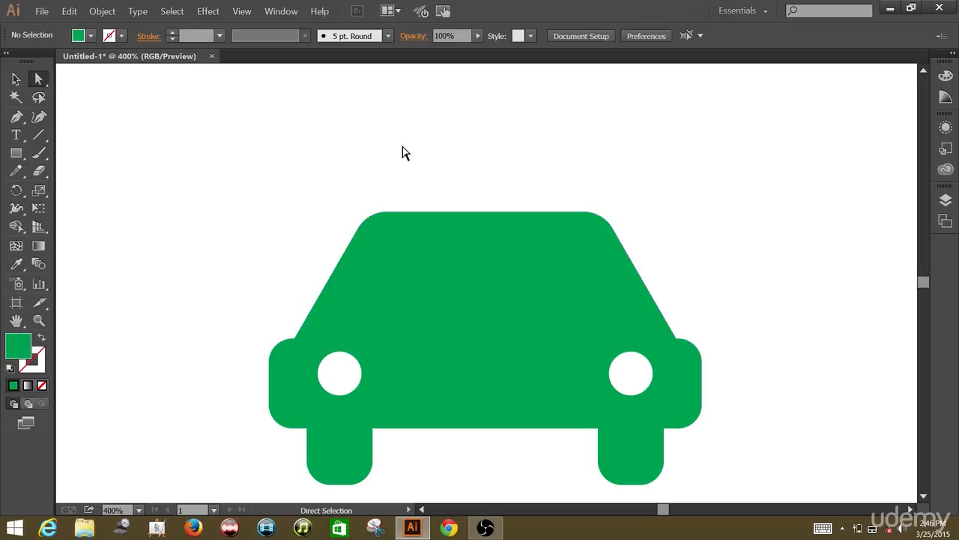
Duplicate the rounded trapezoid and place the copy above the car
click(17, 81)
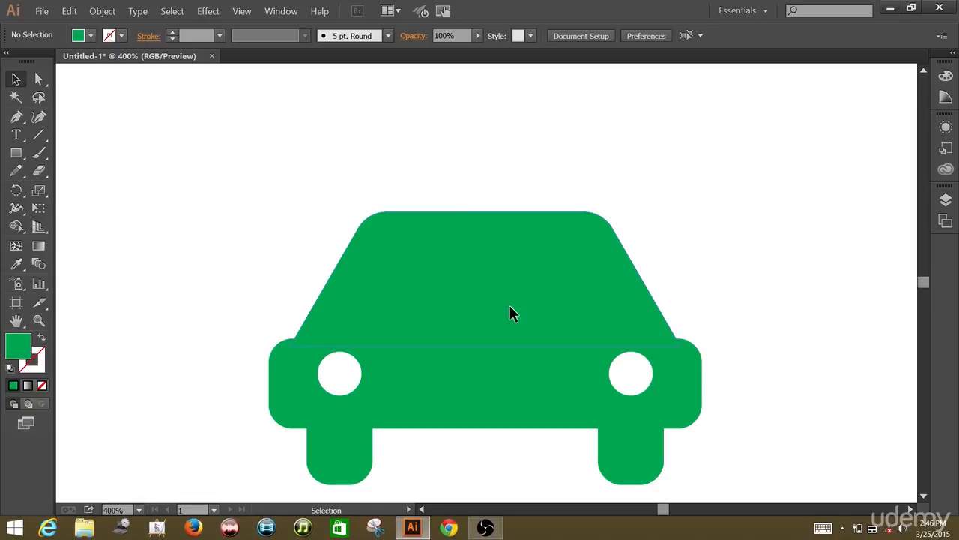
drag(510, 306, 494, 135)
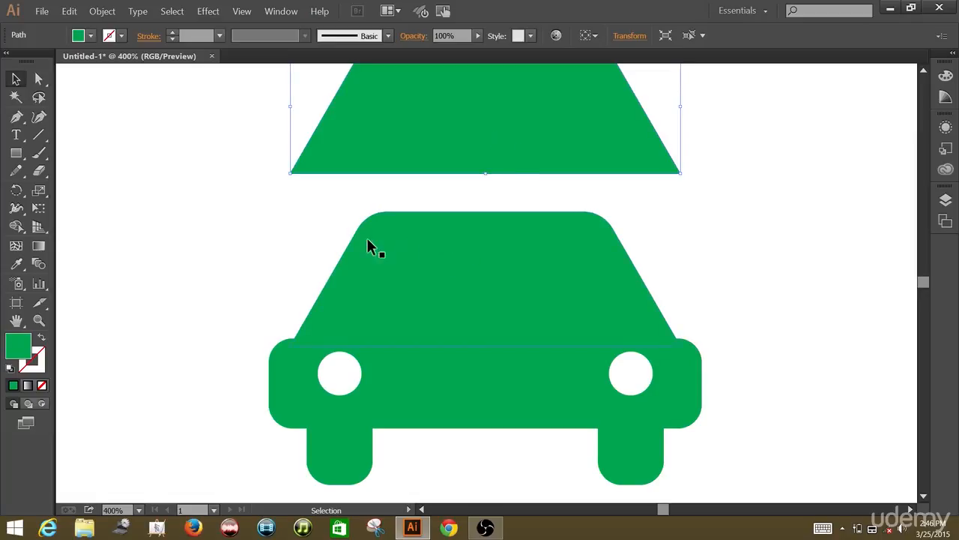
click(202, 141)
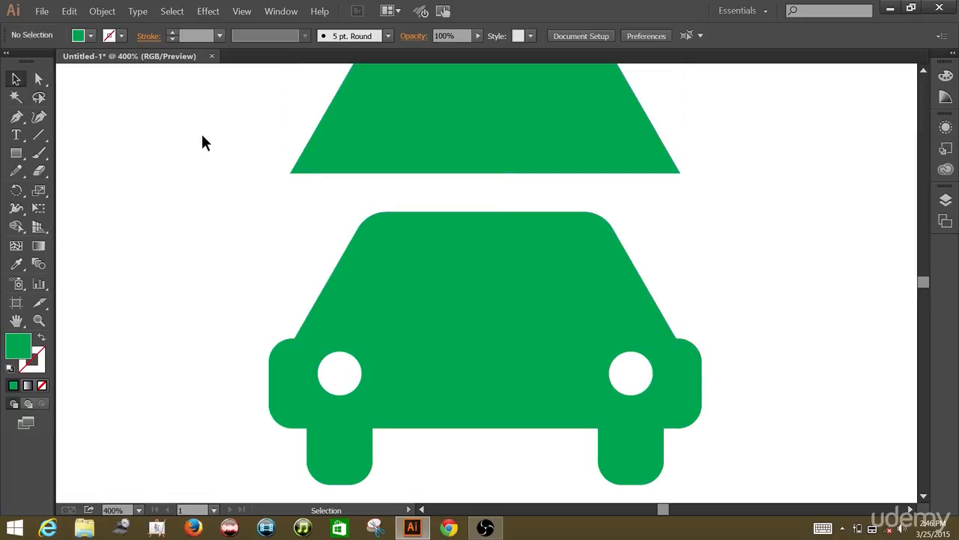
Select all the car body shapes and merge them into one shape with Pathfinder's Unite
drag(195, 218, 745, 460)
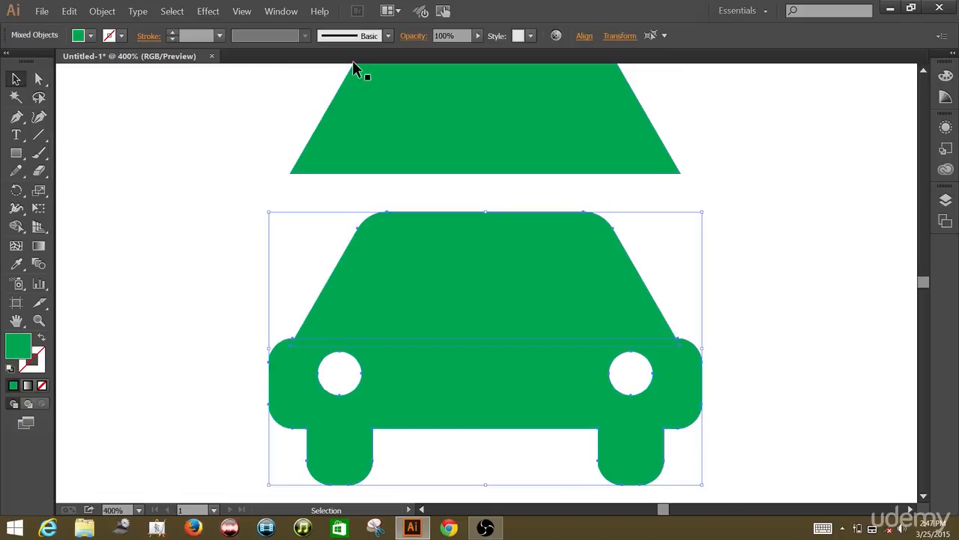
click(287, 11)
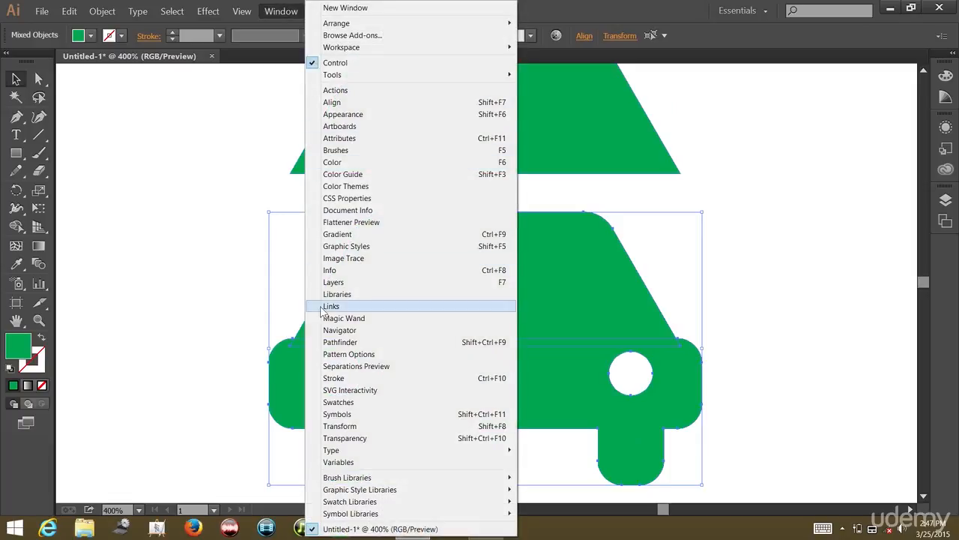
click(333, 343)
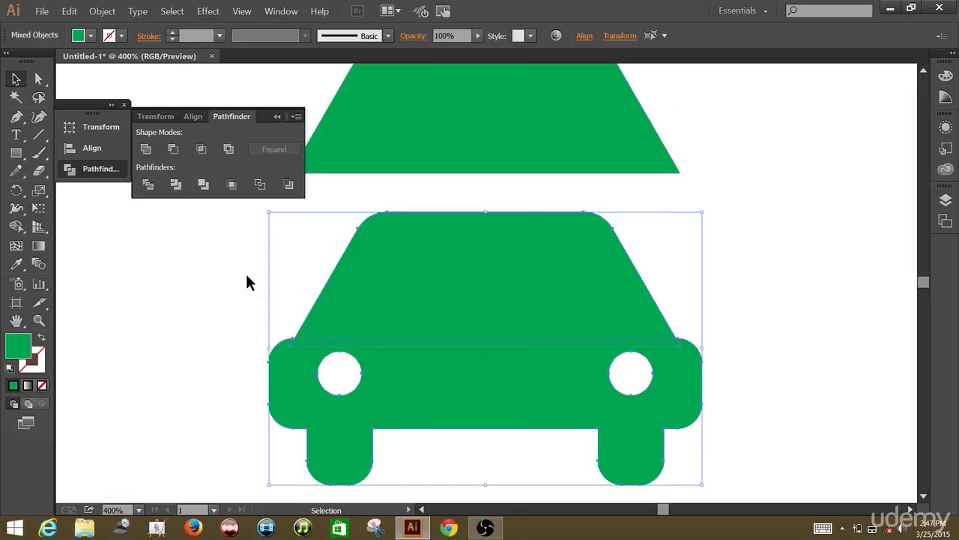
click(147, 148)
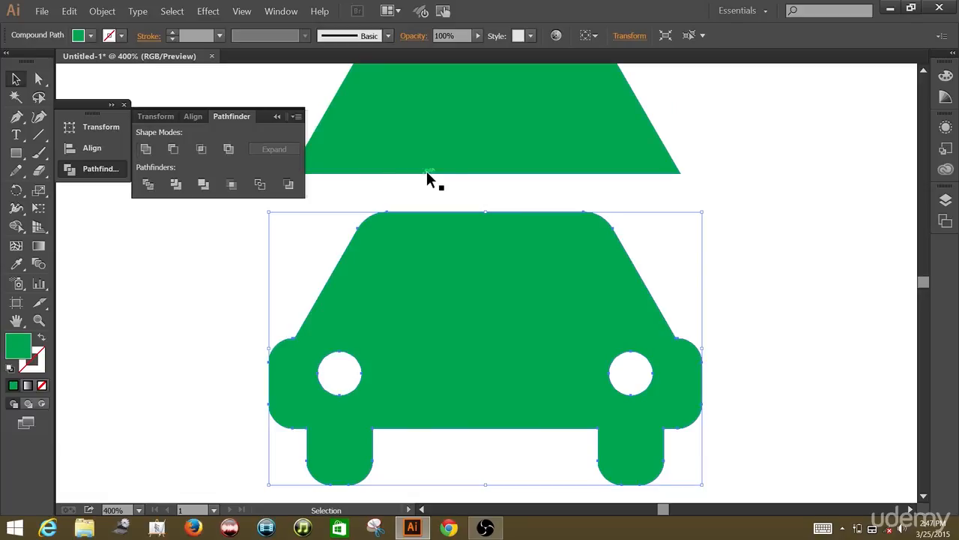
click(680, 99)
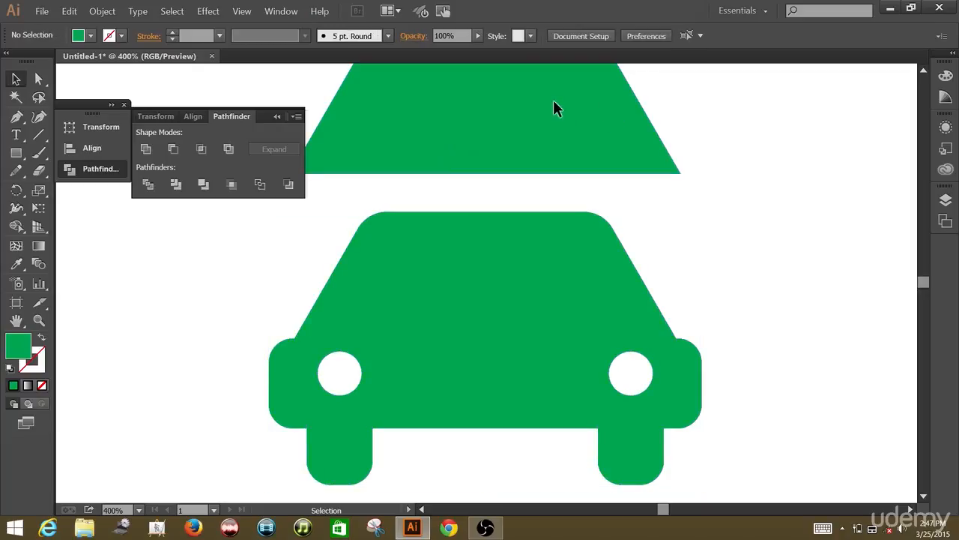
Move the trapezoid copy straight down onto the car and scale it smaller to sit inside the cabin as a windshield
drag(553, 101, 526, 273)
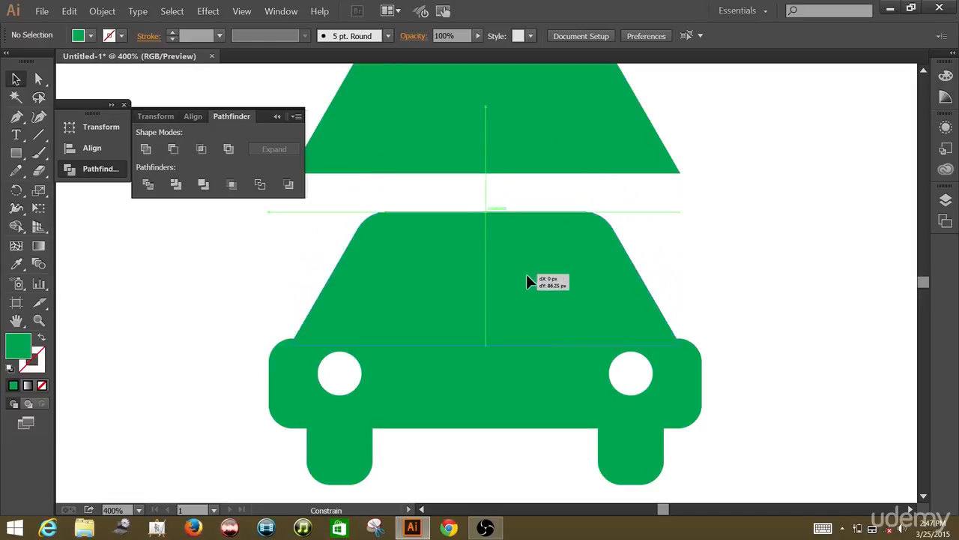
drag(526, 273, 526, 274)
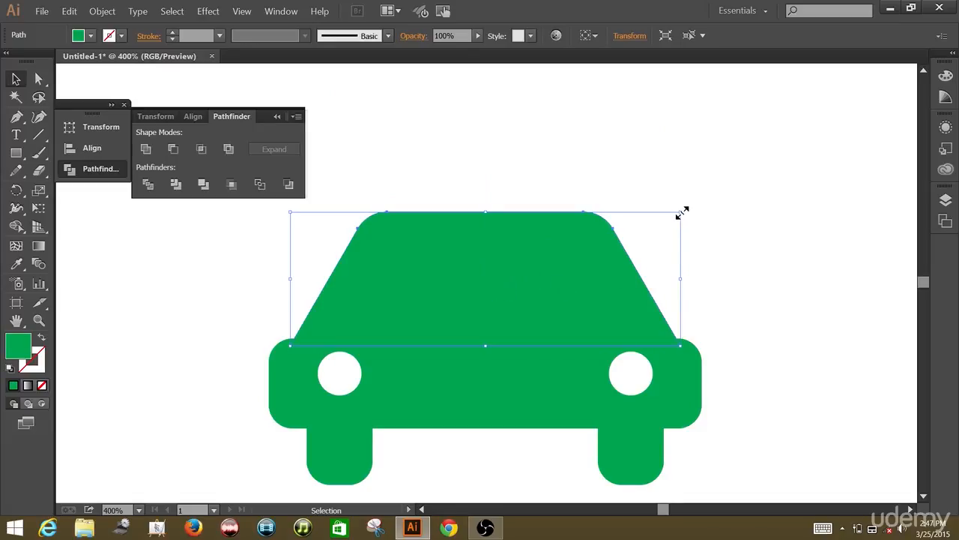
drag(682, 212, 636, 221)
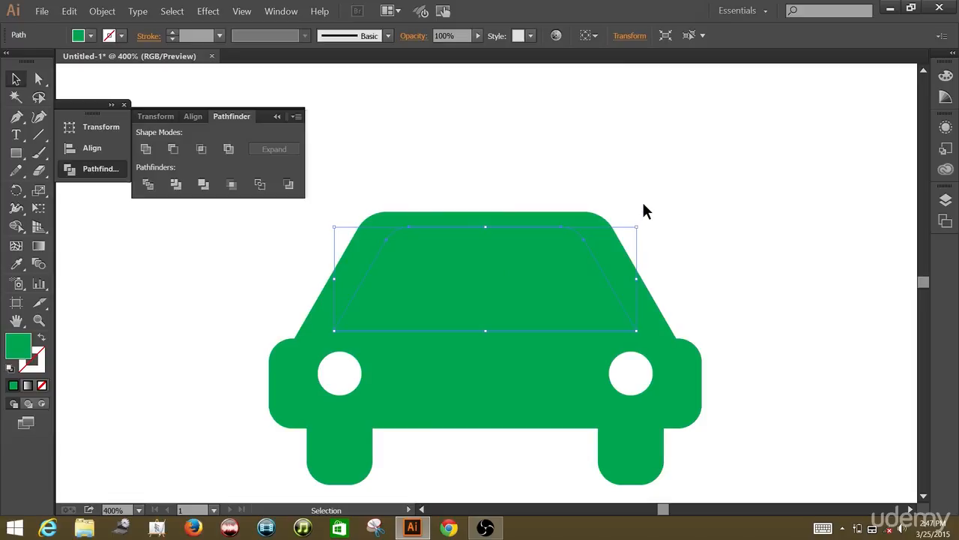
click(660, 187)
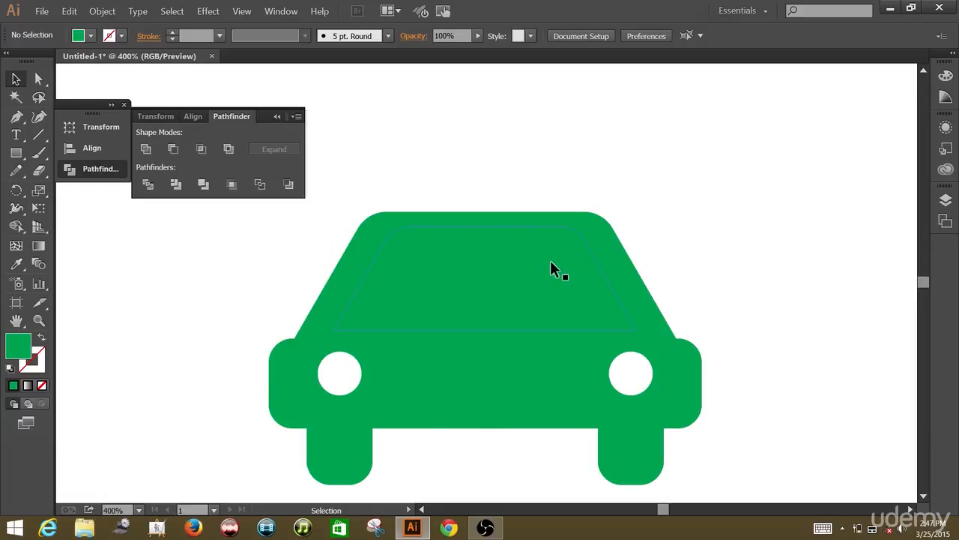
Fill the windshield trapezoid with yellow
click(497, 280)
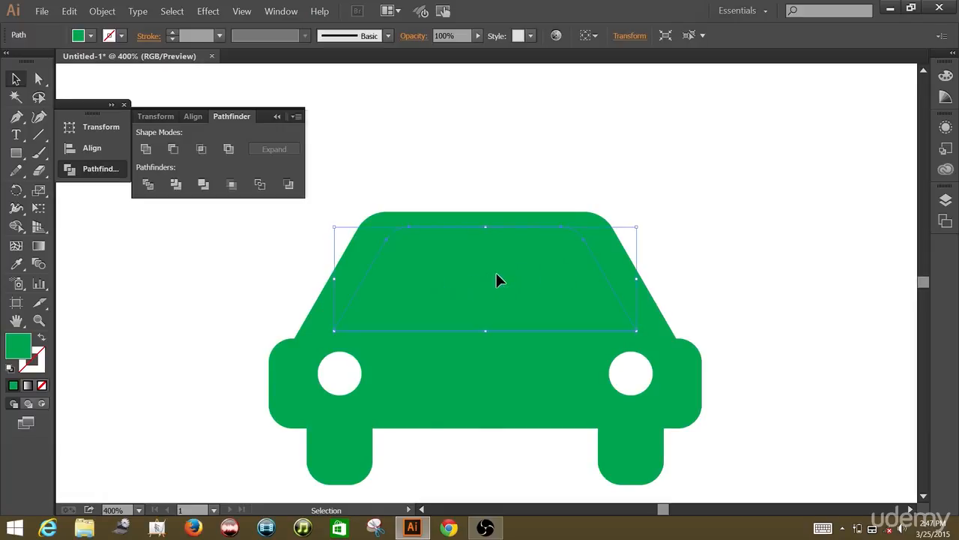
click(90, 35)
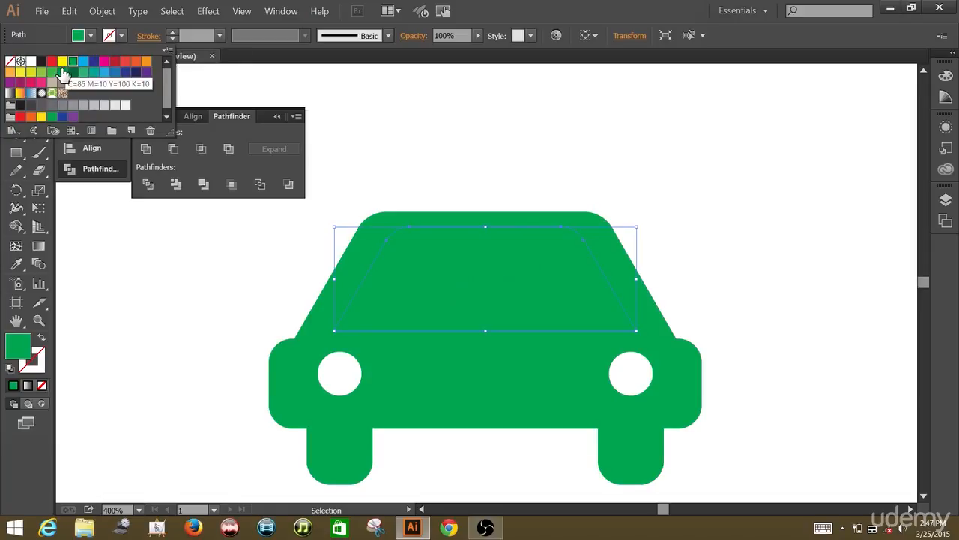
click(62, 65)
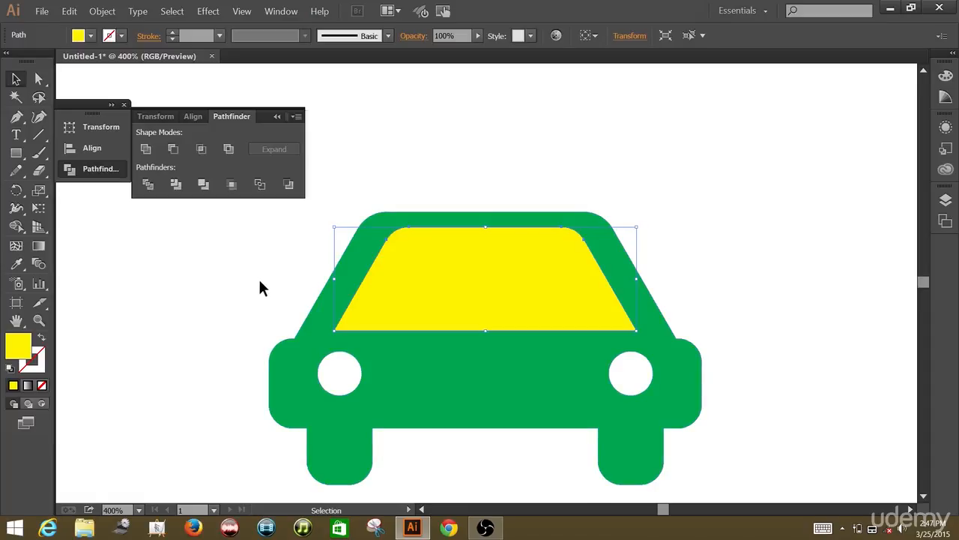
click(210, 245)
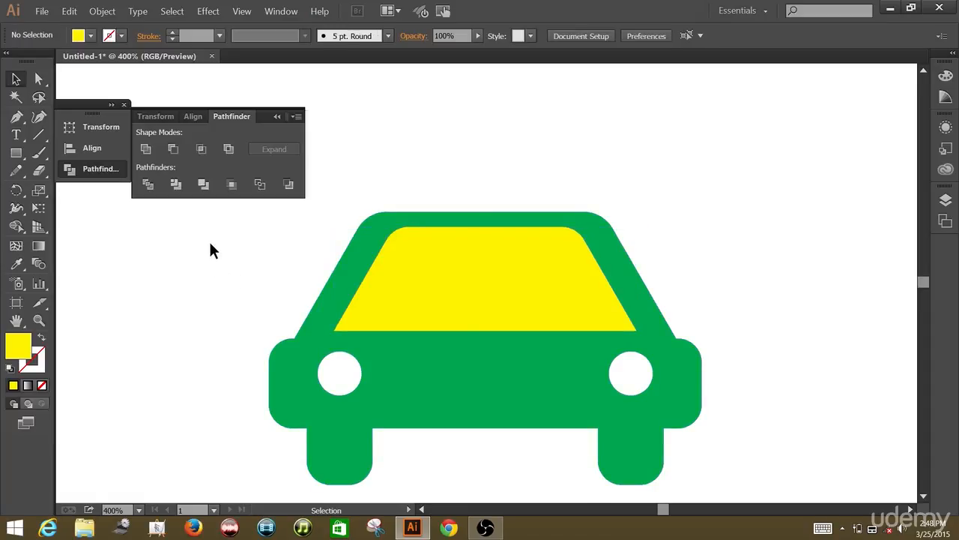
Select the car and windshield, cut the windshield out with Minus Front, and close the Pathfinder panel
drag(218, 223, 725, 453)
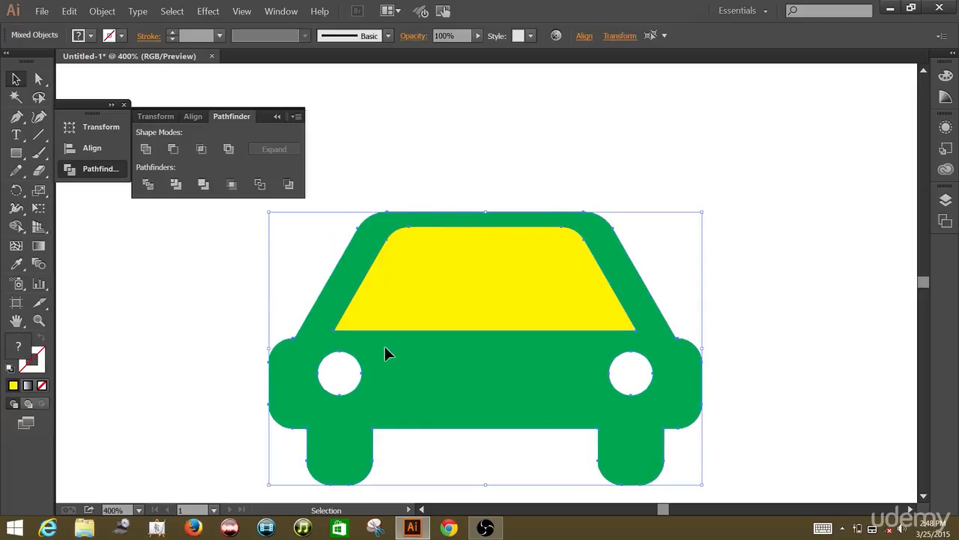
click(173, 149)
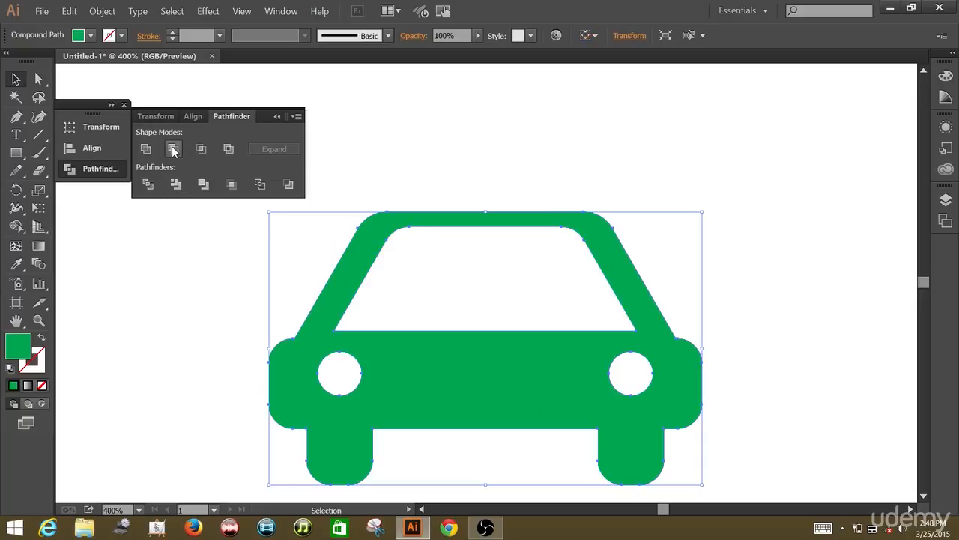
click(123, 105)
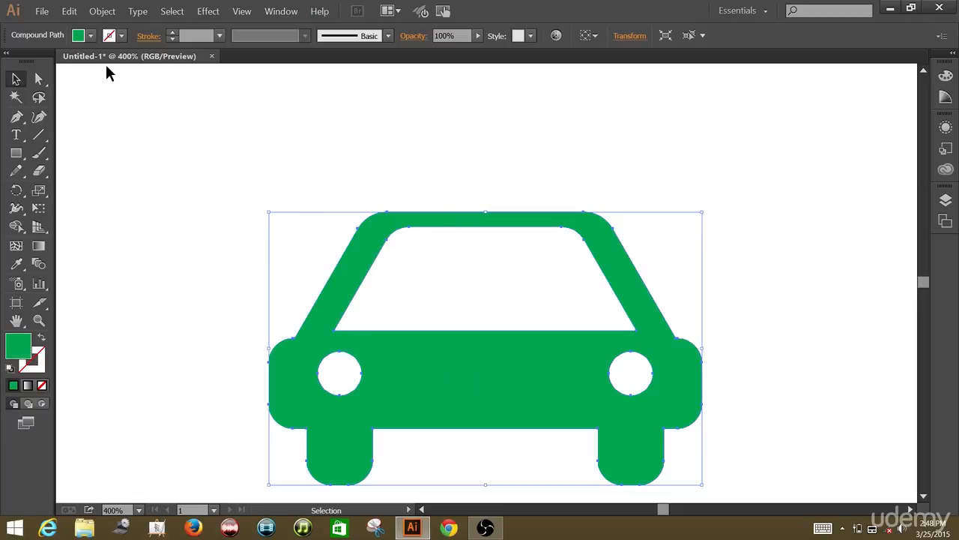
Try several swatch colours on the car icon and set its fill to red, then deselect
click(90, 35)
click(84, 63)
click(94, 71)
click(83, 72)
click(72, 71)
click(73, 81)
click(52, 82)
click(51, 71)
click(73, 60)
click(83, 61)
click(94, 71)
click(83, 71)
click(62, 61)
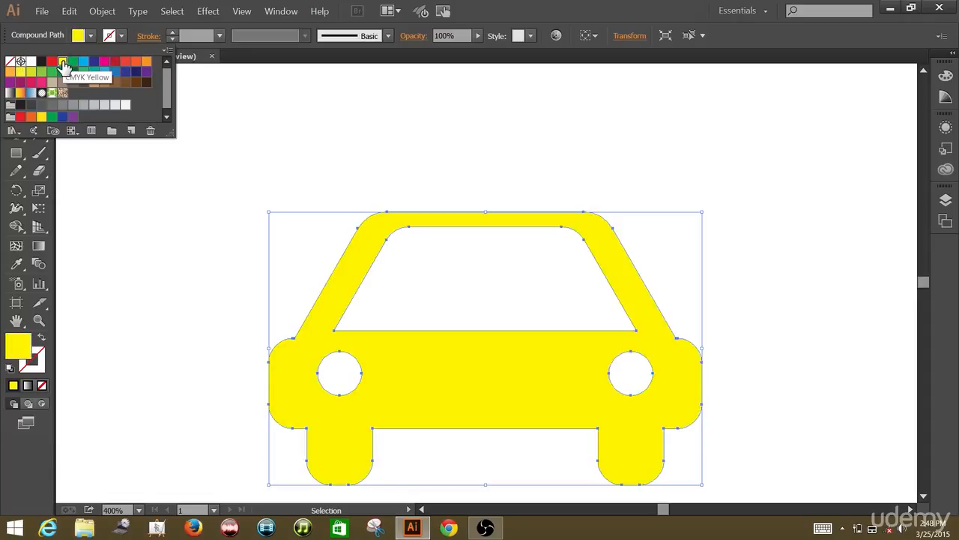
click(52, 61)
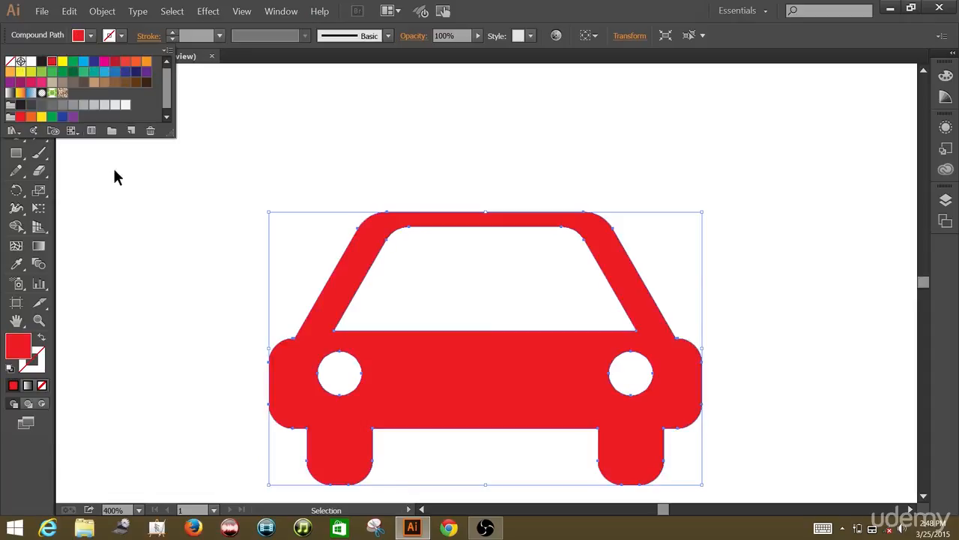
click(130, 200)
click(130, 200)
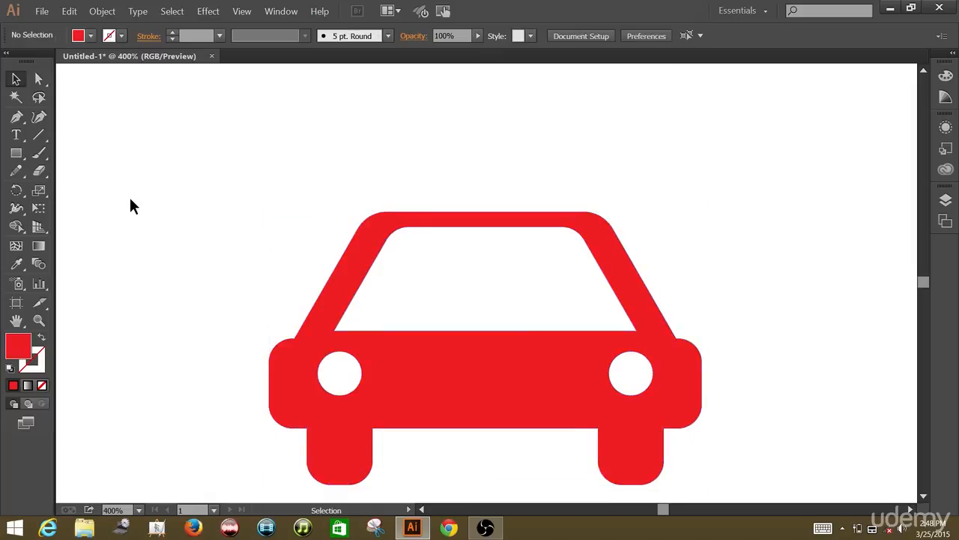
click(485, 527)
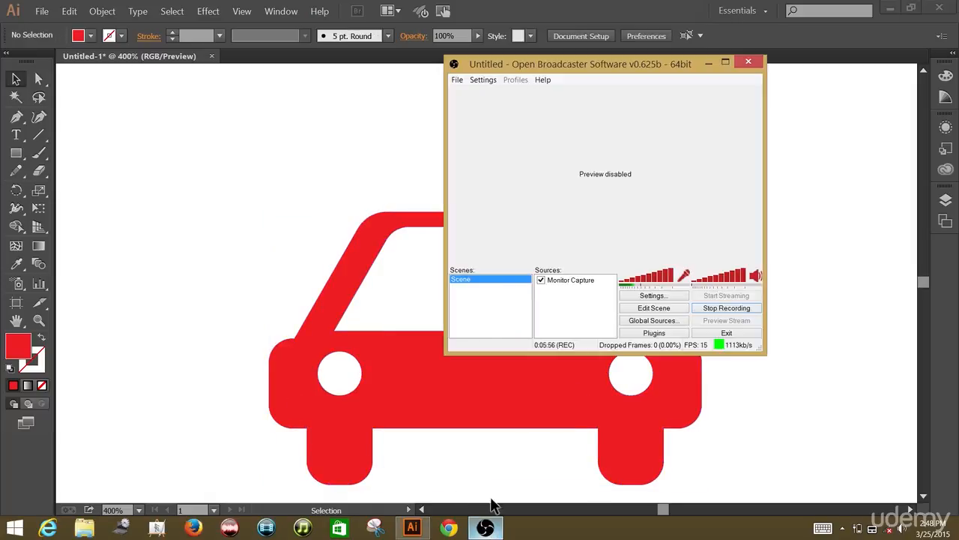